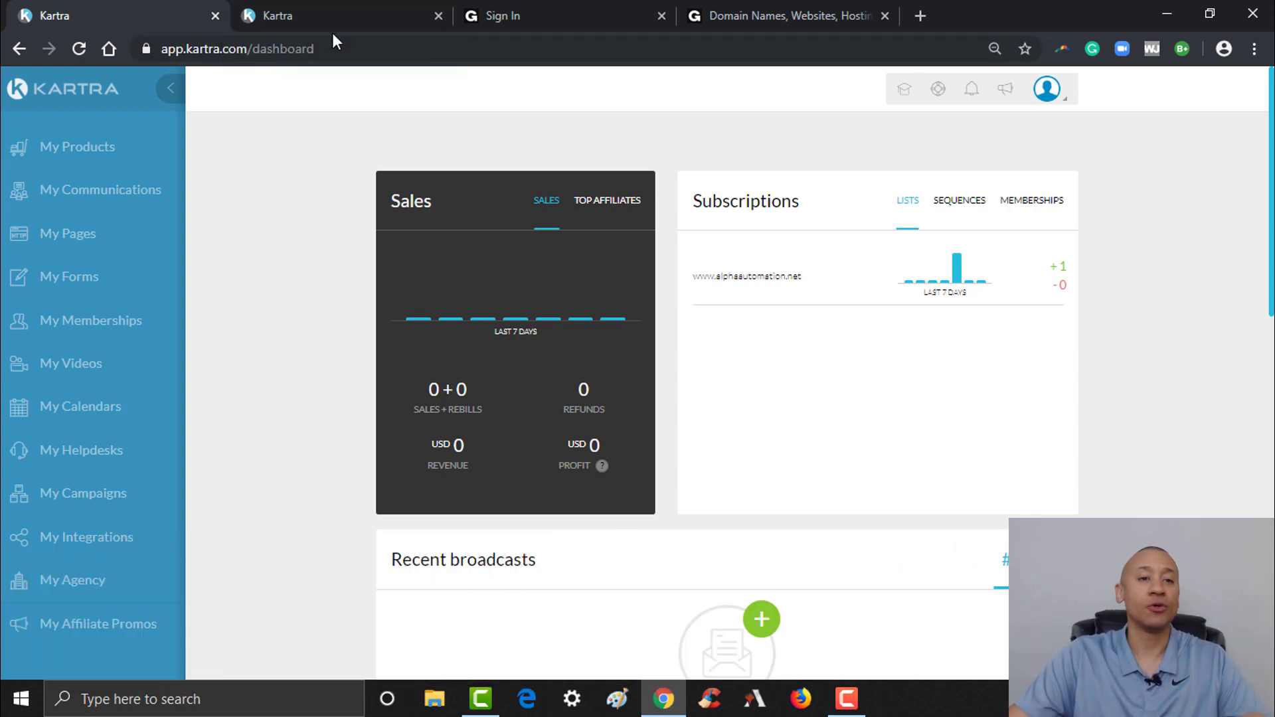
Examine the published page's direct link in the Publish page dialog
{"action": "left_click", "coordinate": [320, 12]}
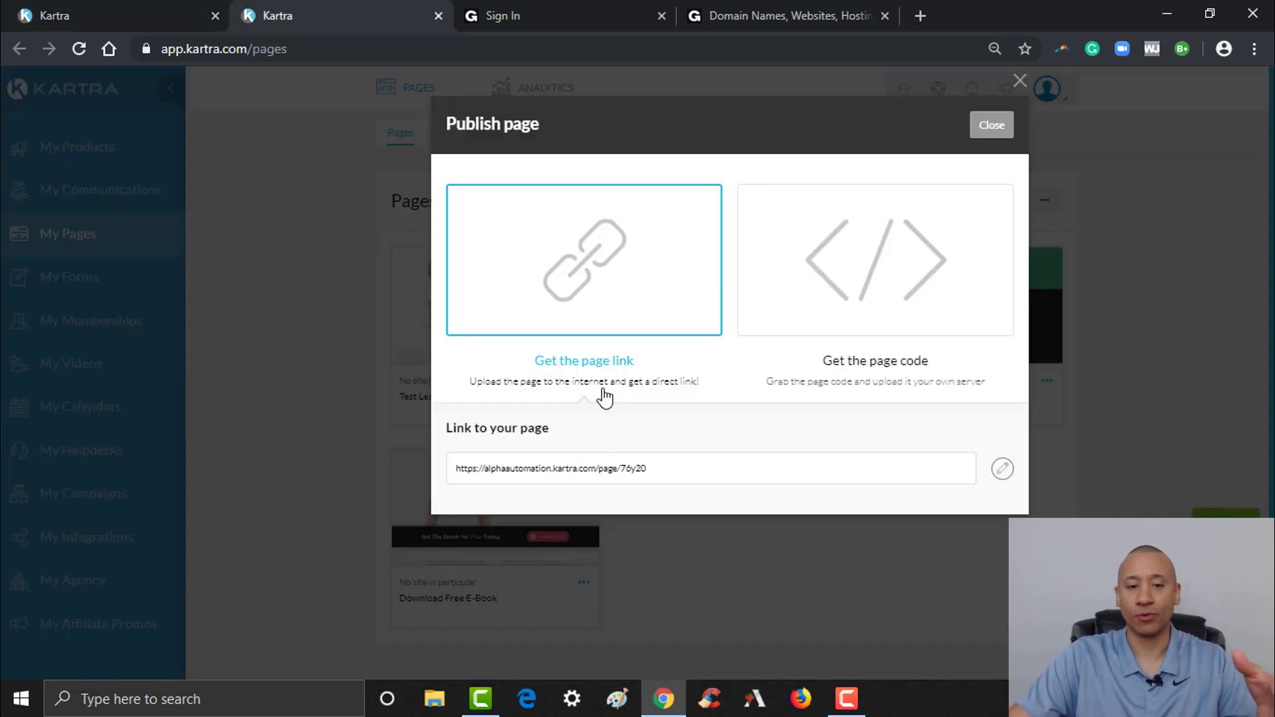
{"action": "left_click", "coordinate": [603, 469]}
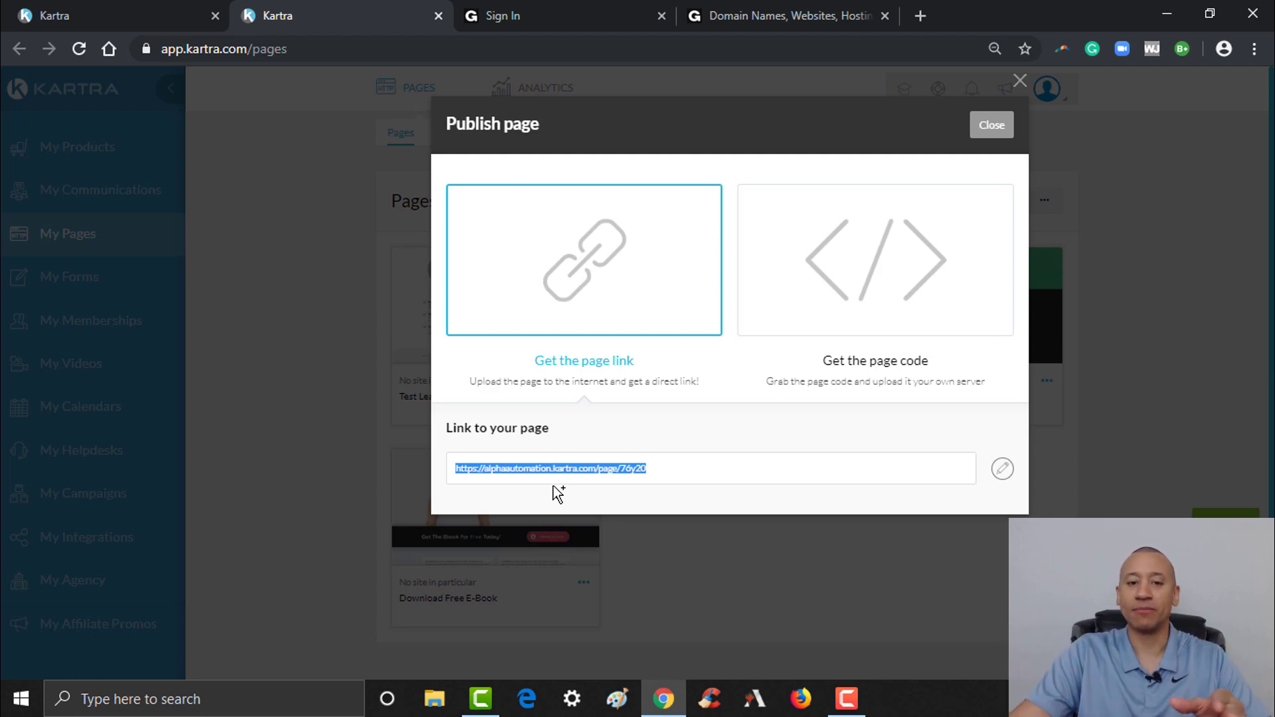
{"action": "left_click", "coordinate": [647, 473]}
{"action": "left_click_drag", "start_coordinate": [601, 468], "coordinate": [446, 469]}
{"action": "left_click", "coordinate": [664, 501]}
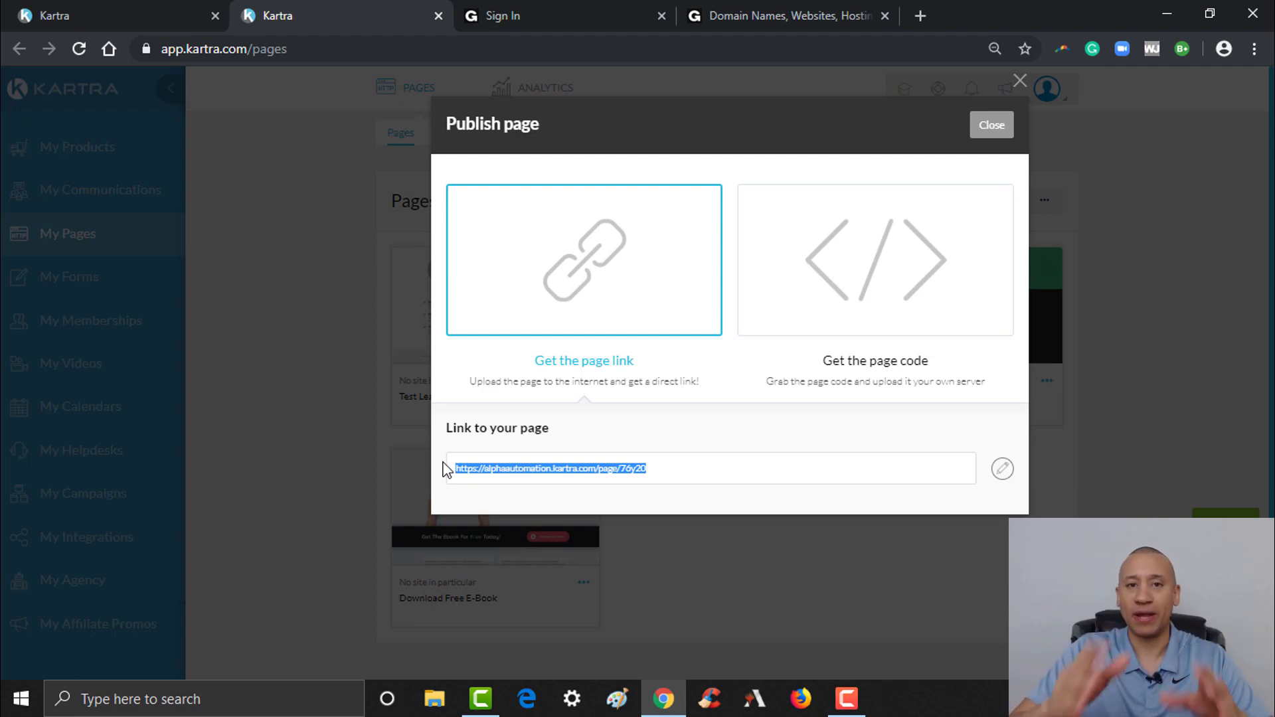
{"action": "left_click", "coordinate": [707, 432]}
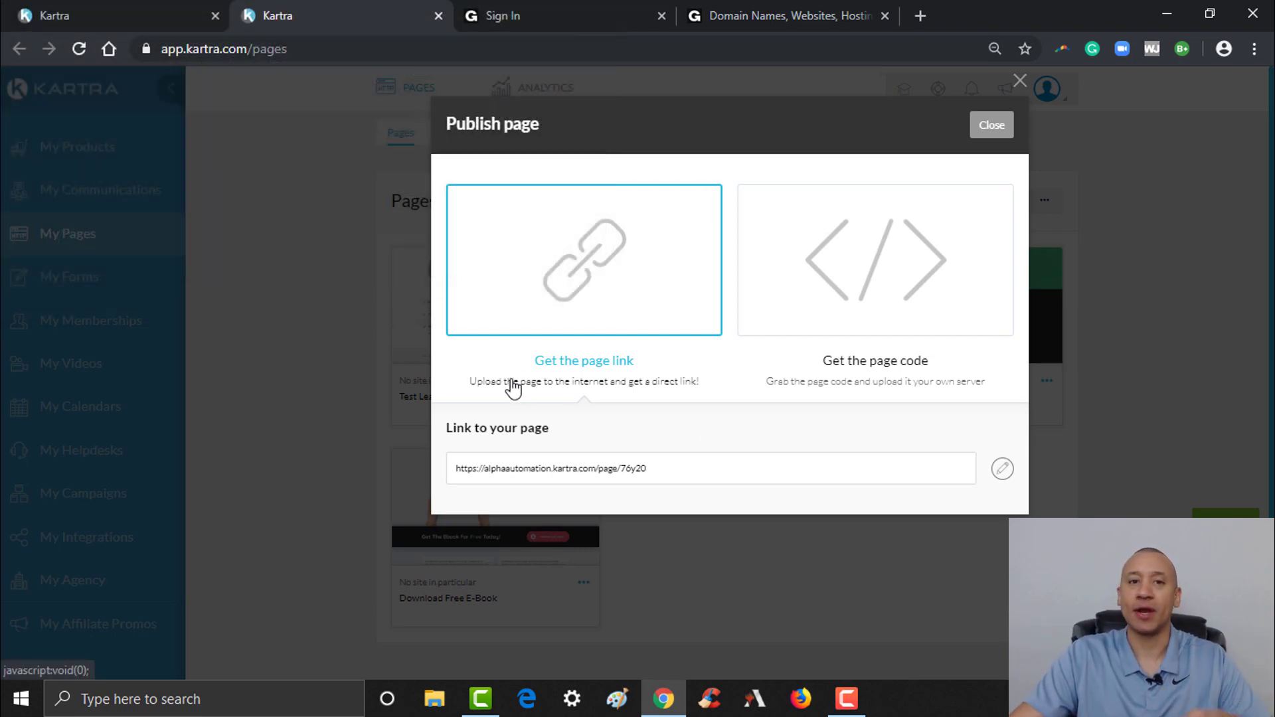
Open the account's custom domains settings on the Kartra dashboard and start adding a domain
{"action": "left_click", "coordinate": [101, 13]}
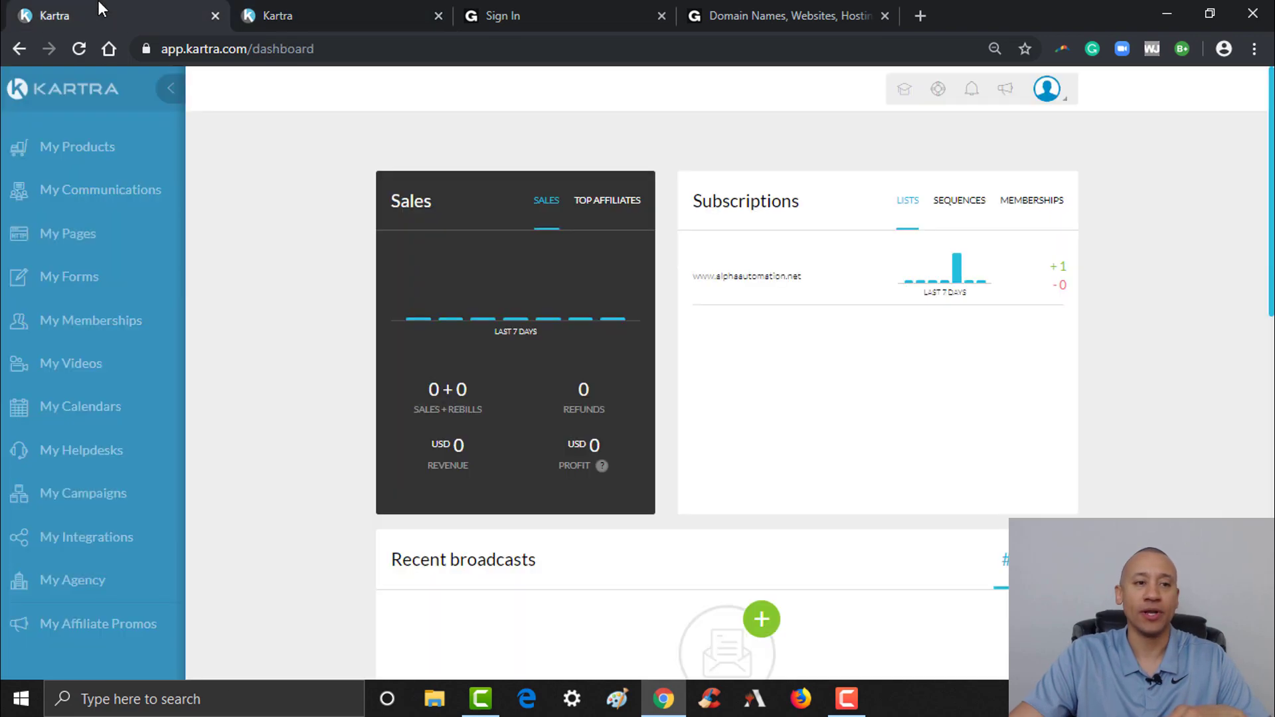
{"action": "left_click", "coordinate": [1053, 96]}
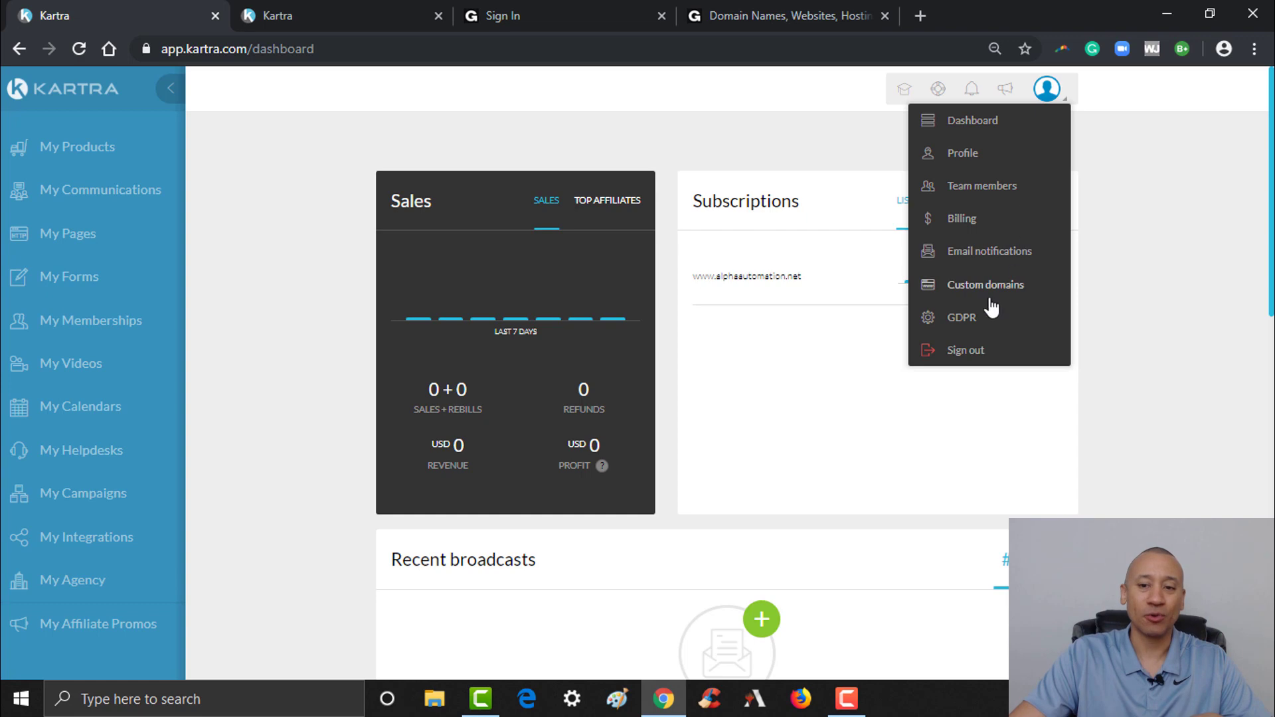
{"action": "left_click", "coordinate": [1008, 291]}
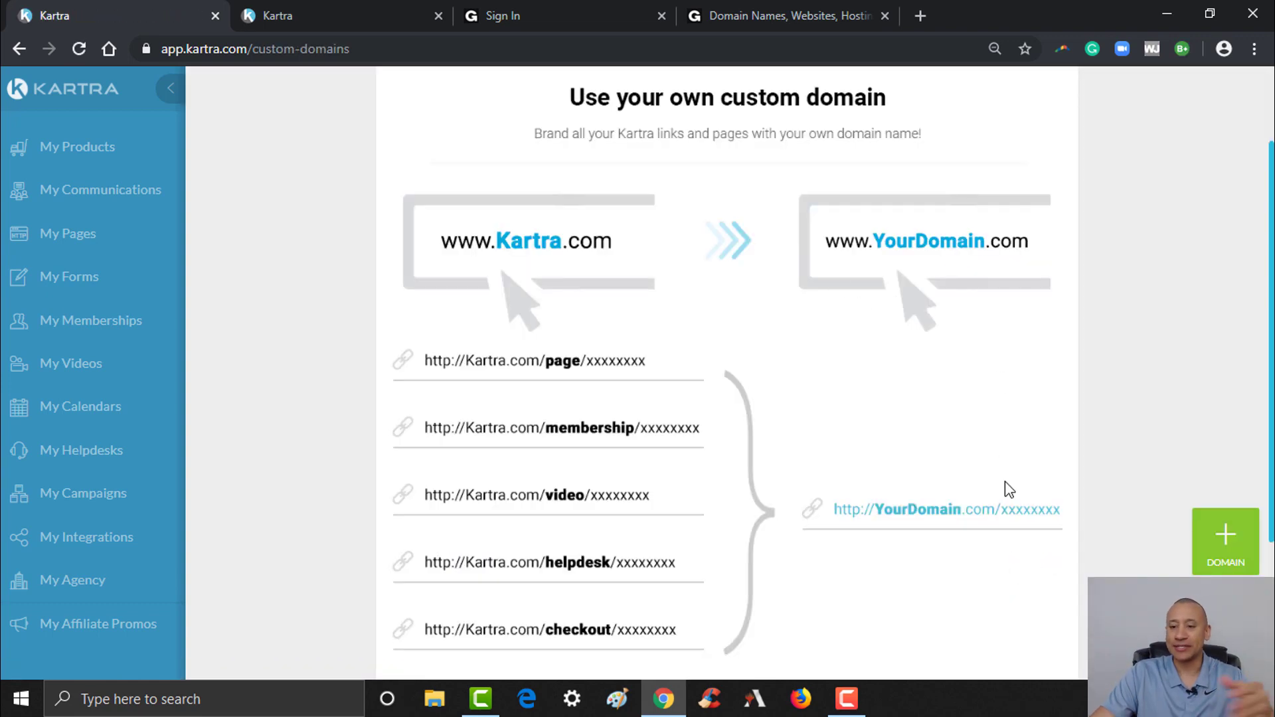
{"action": "left_click", "coordinate": [1224, 544]}
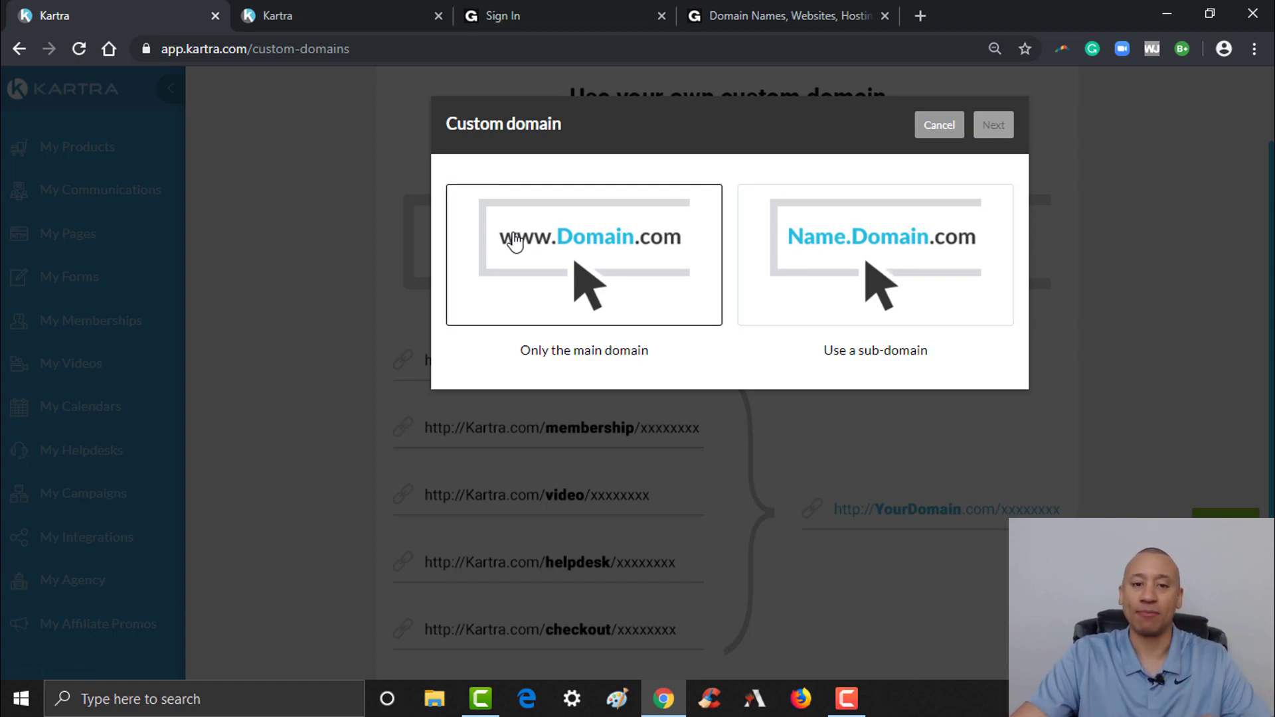
Choose to use only the main domain and enter alphaautomation.net as the custom domain
{"action": "left_click", "coordinate": [592, 277]}
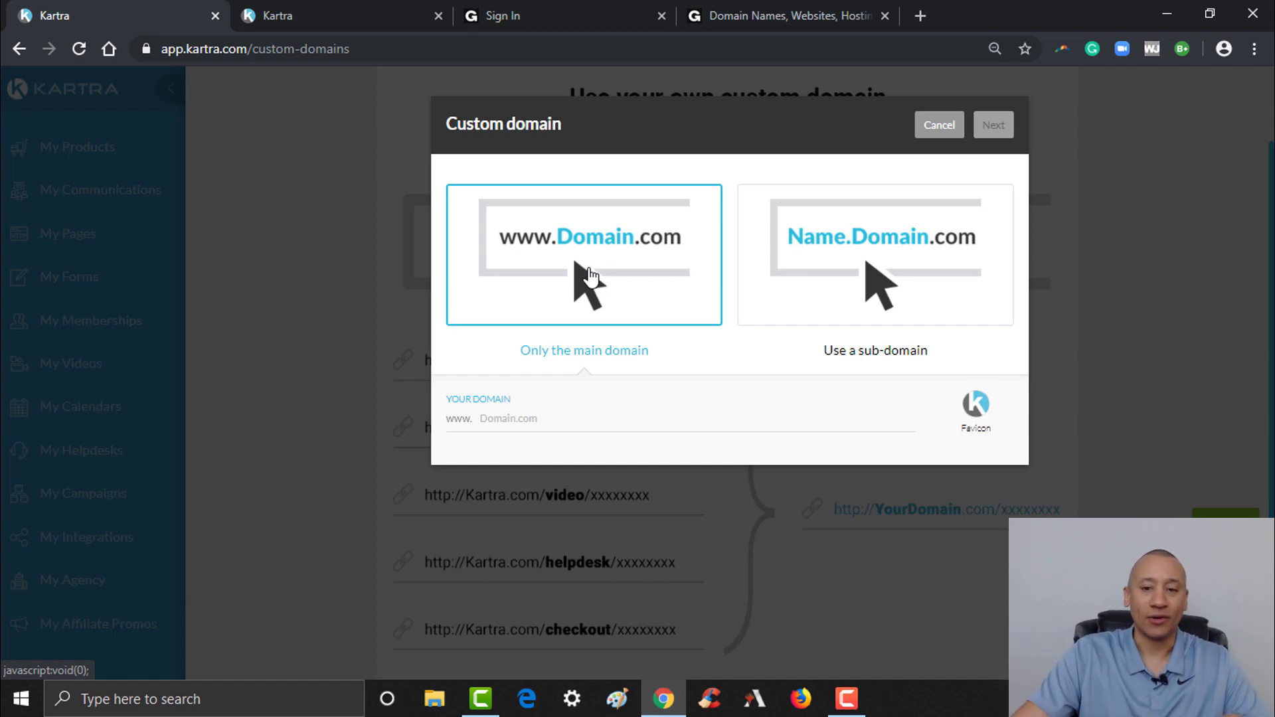
{"action": "left_click", "coordinate": [550, 428]}
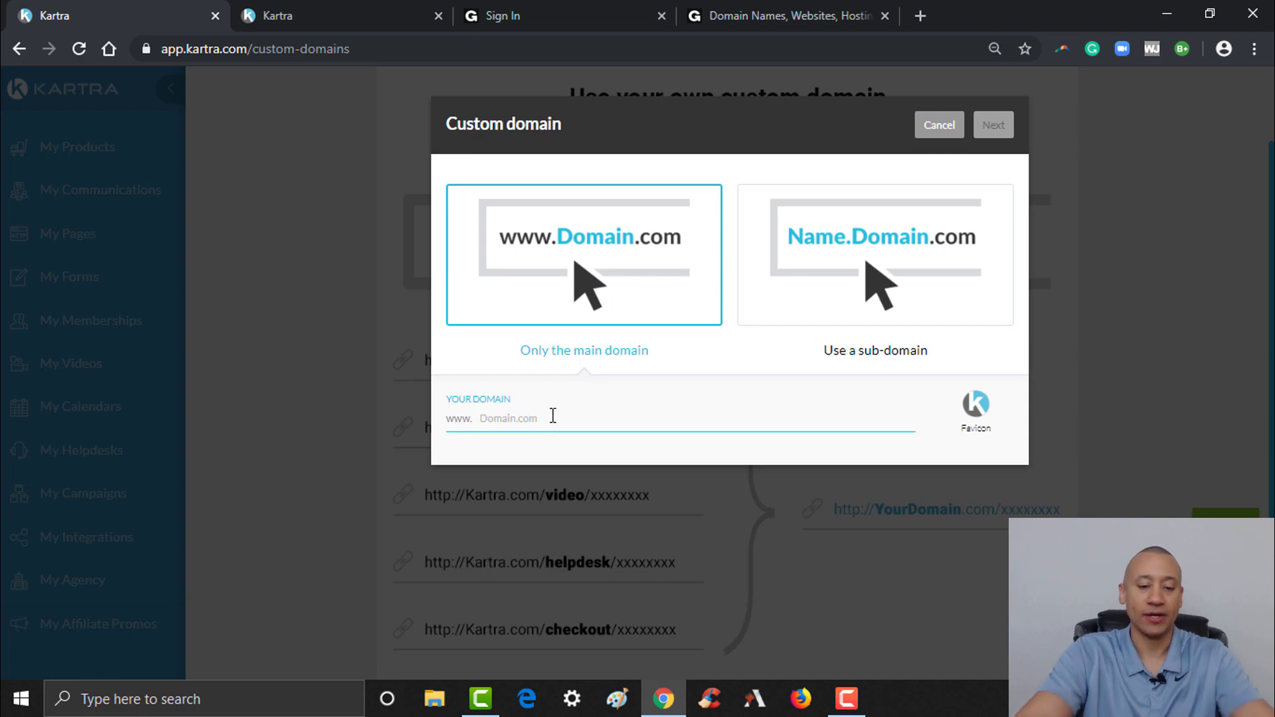
{"action": "type", "text": "alphaautomation.net"}
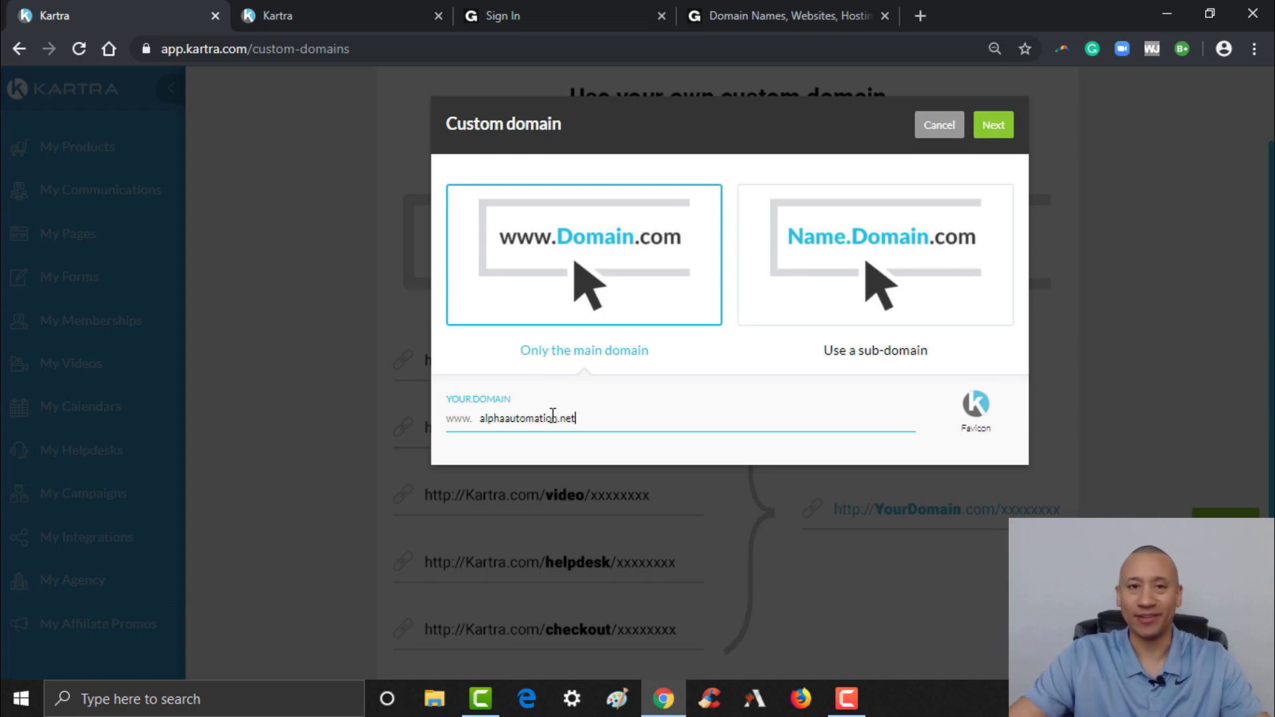
{"action": "left_click", "coordinate": [603, 455]}
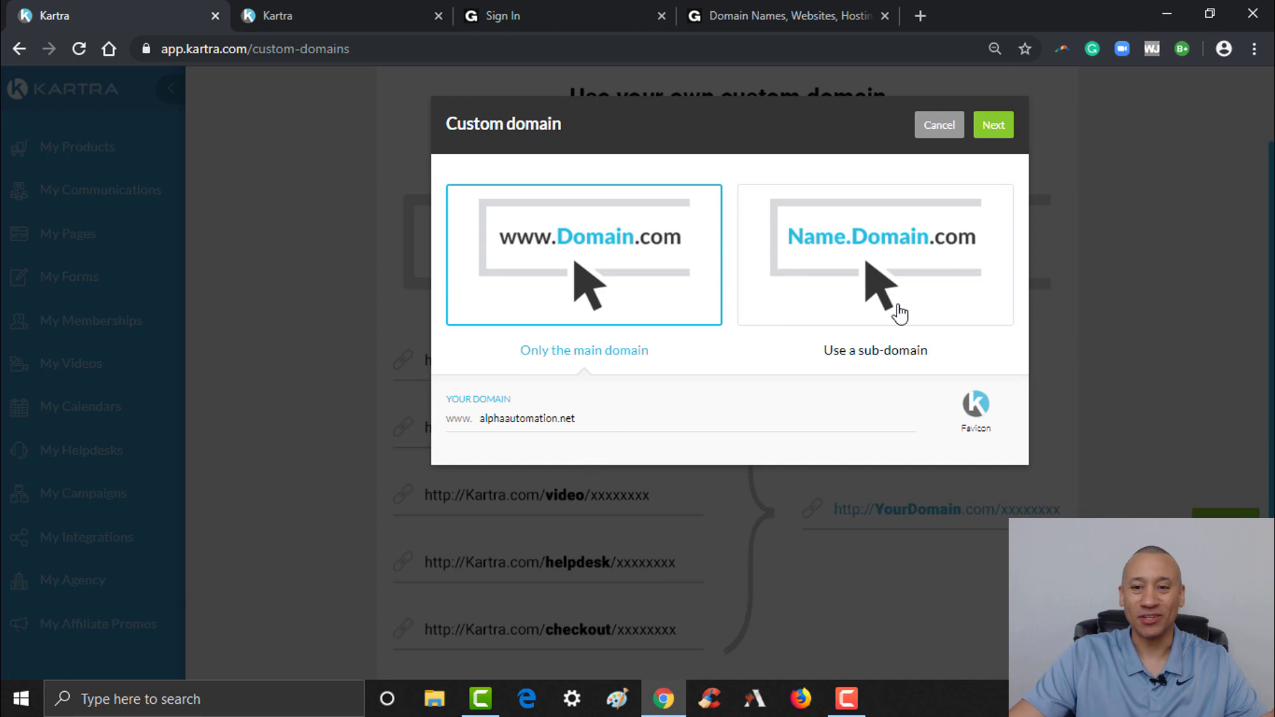
Proceed to the domain linking instructions and copy the CNAME target alphaautomation.kartra.com
{"action": "left_click", "coordinate": [999, 127]}
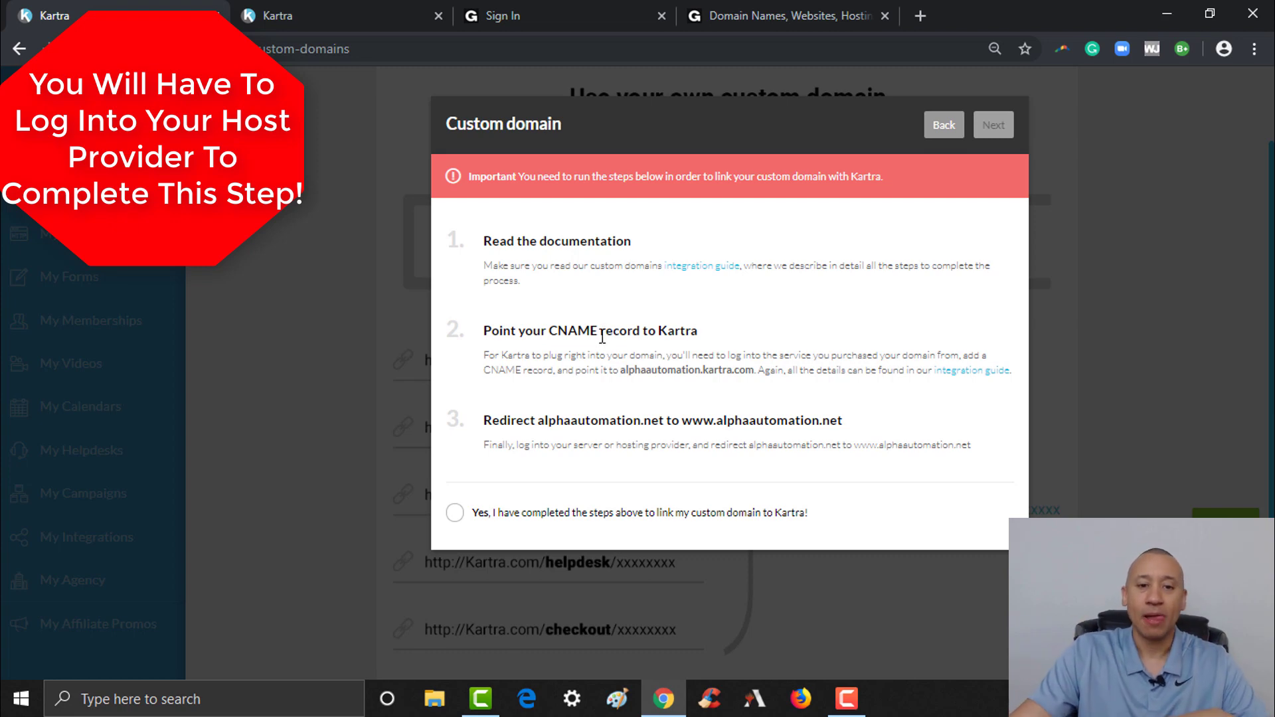
{"action": "left_click_drag", "start_coordinate": [552, 330], "coordinate": [579, 329]}
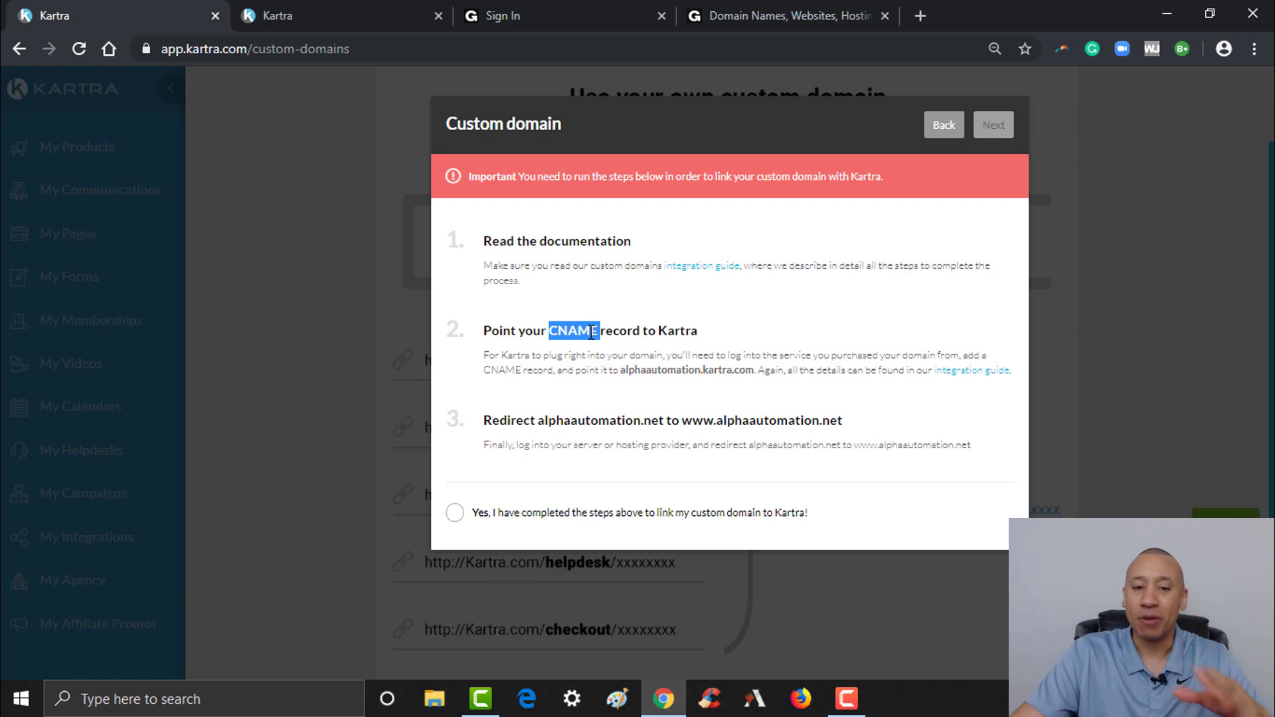
{"action": "left_click_drag", "start_coordinate": [620, 374], "coordinate": [754, 385]}
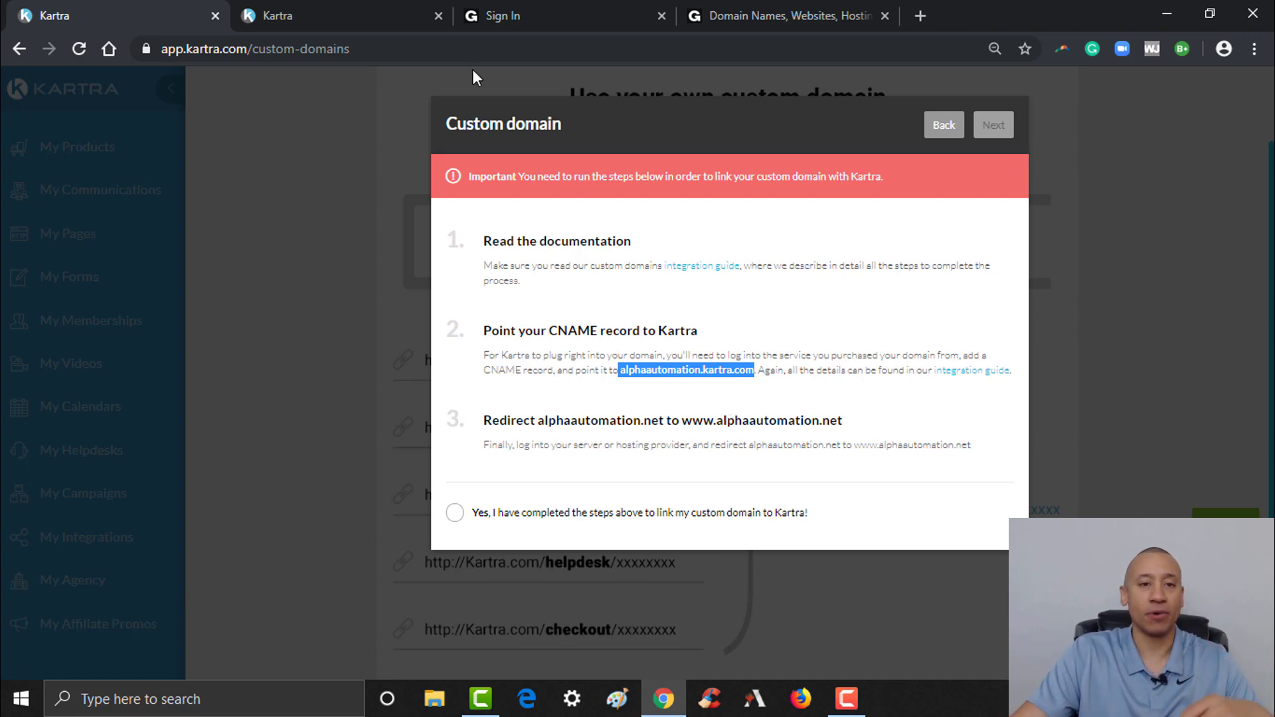
Switch to GoDaddy, sign in to the account, and open the DNS records of alphaautomation.net
{"action": "left_click", "coordinate": [498, 14]}
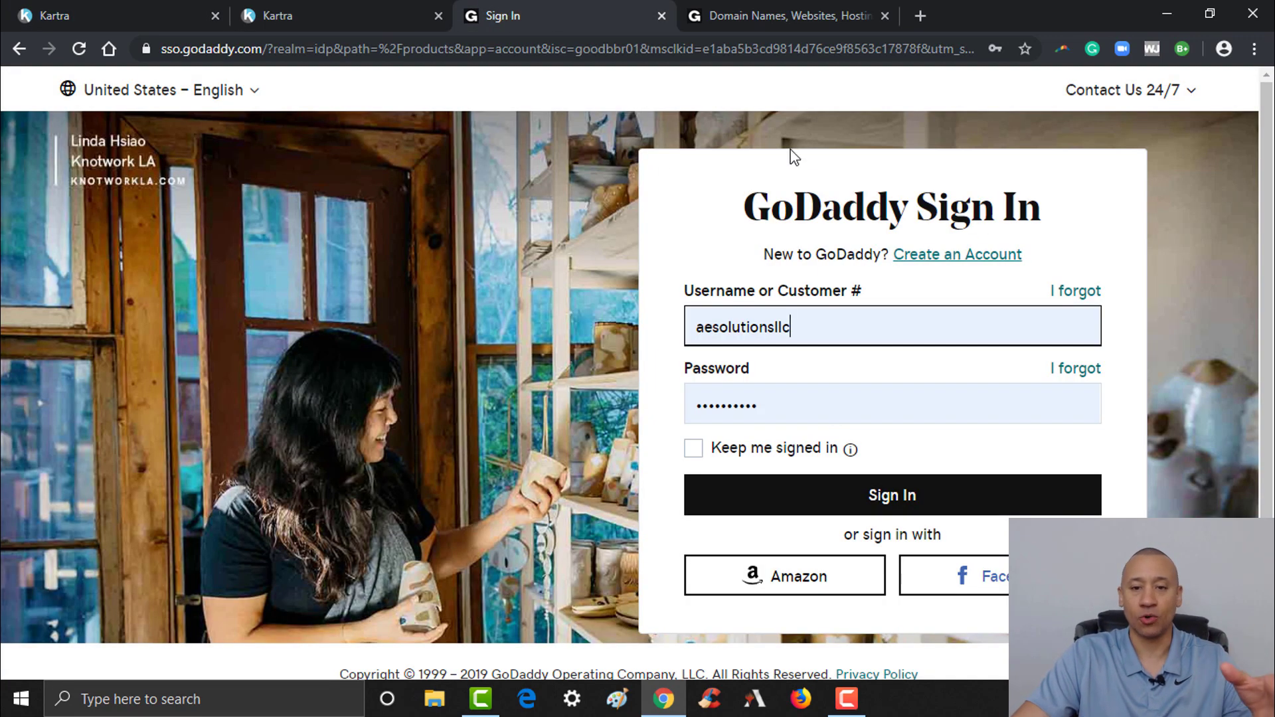
{"action": "left_click", "coordinate": [882, 508]}
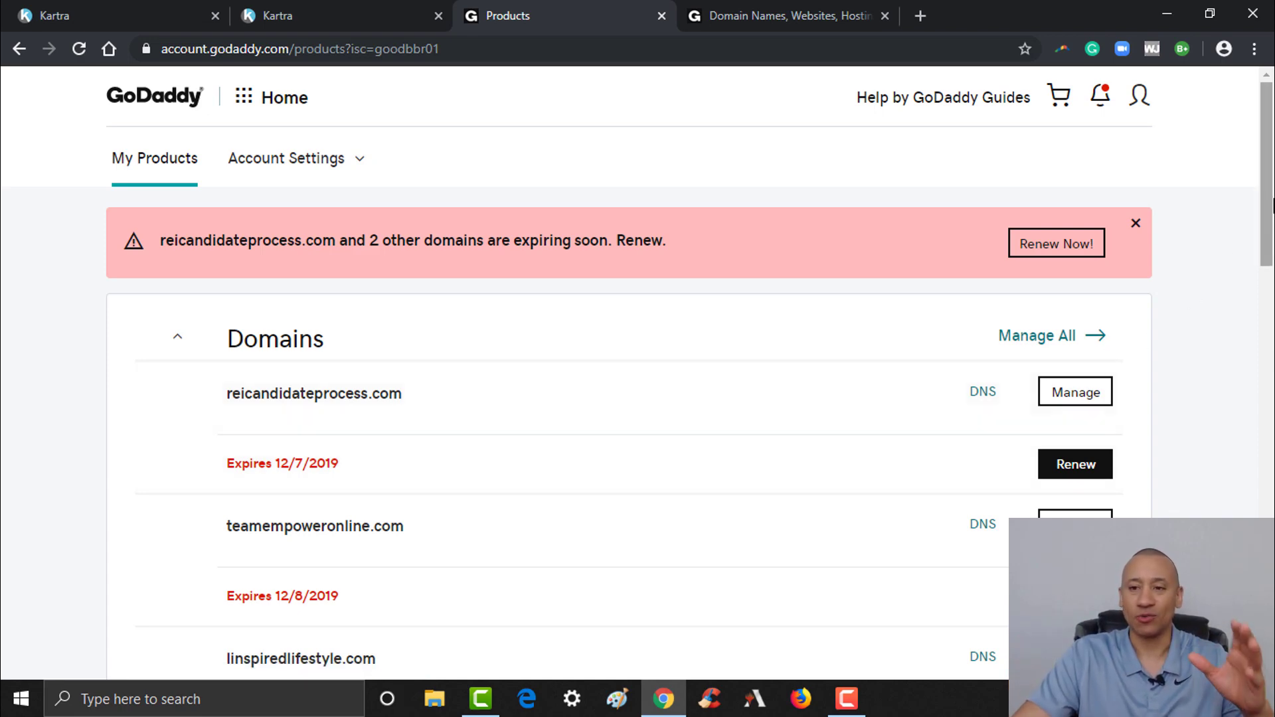
{"action": "left_click_drag", "start_coordinate": [1268, 197], "coordinate": [1268, 308]}
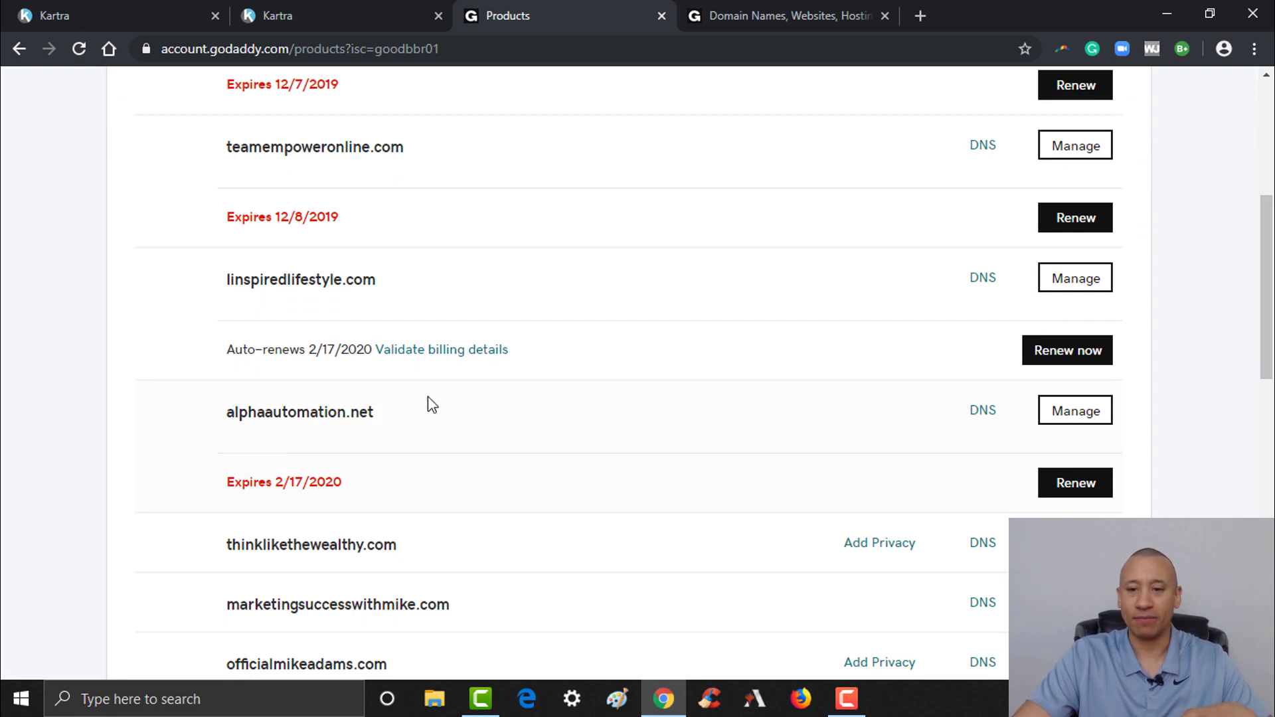
{"action": "left_click", "coordinate": [982, 411]}
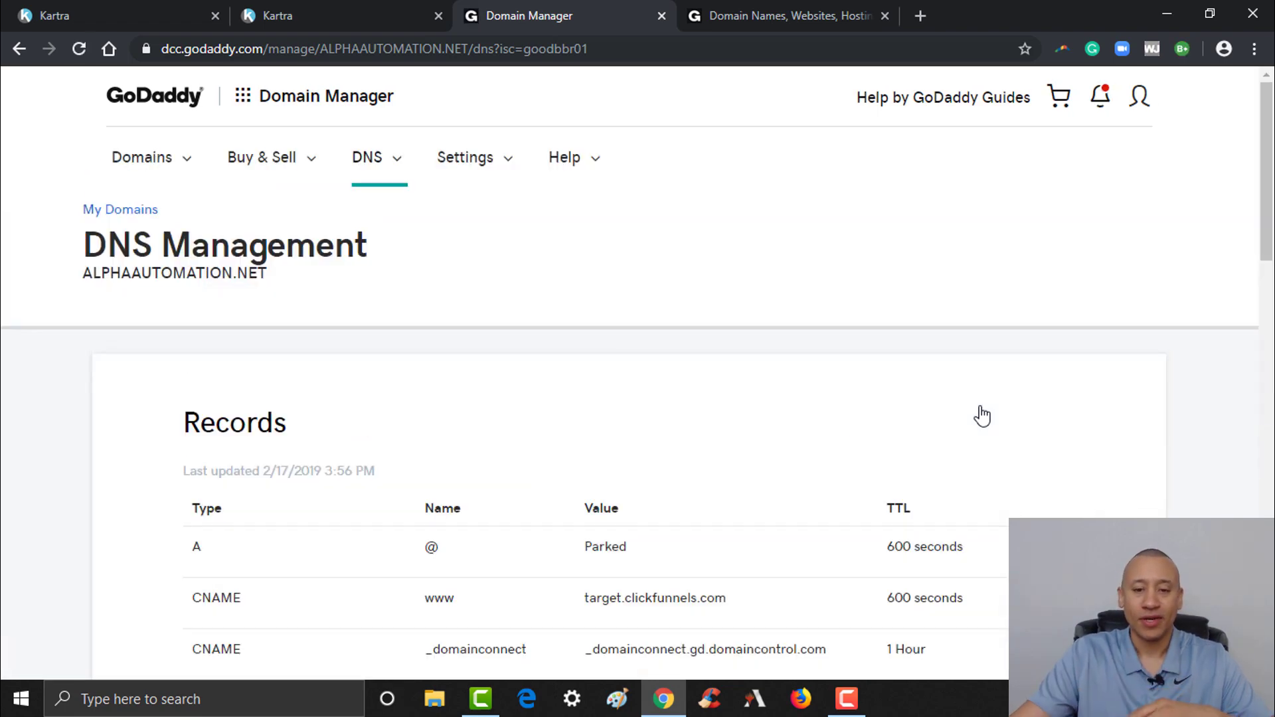
{"action": "scroll", "coordinate": [1199, 341], "scroll_direction": "down", "scroll_amount": 4}
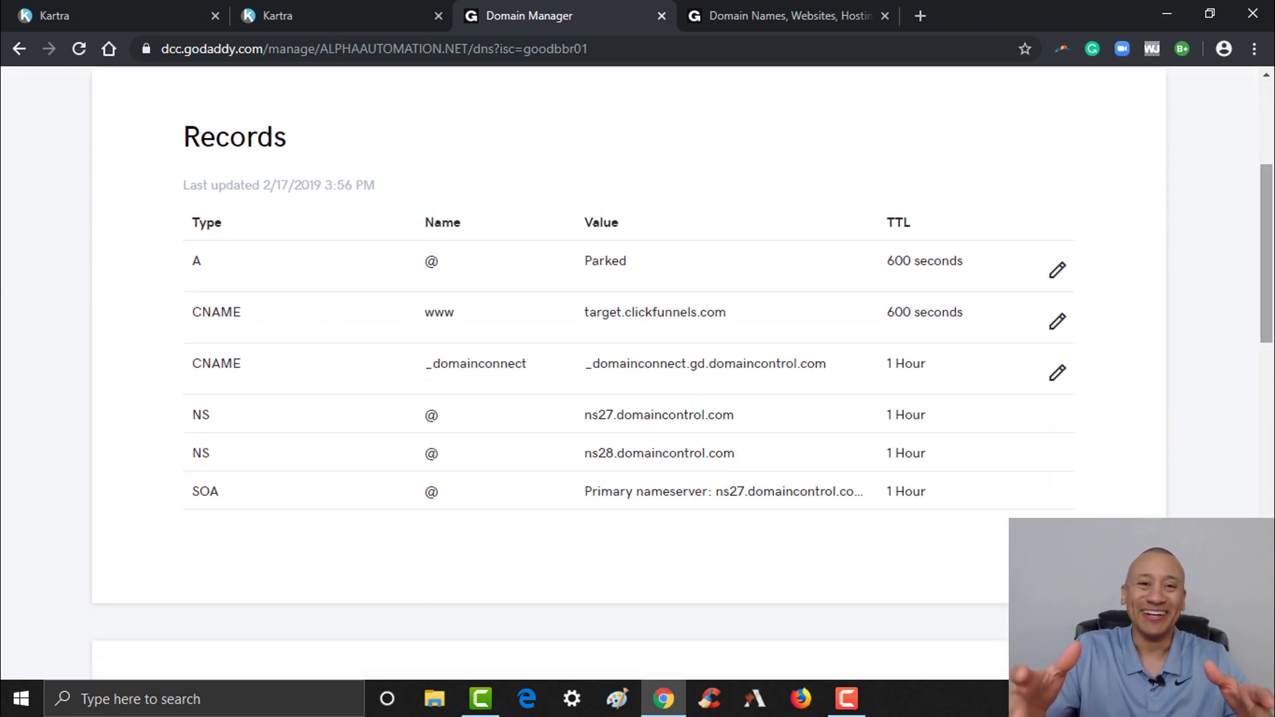
Compare Kartra's page link and CNAME instructions with the www CNAME record in GoDaddy's DNS records
{"action": "left_click", "coordinate": [345, 3]}
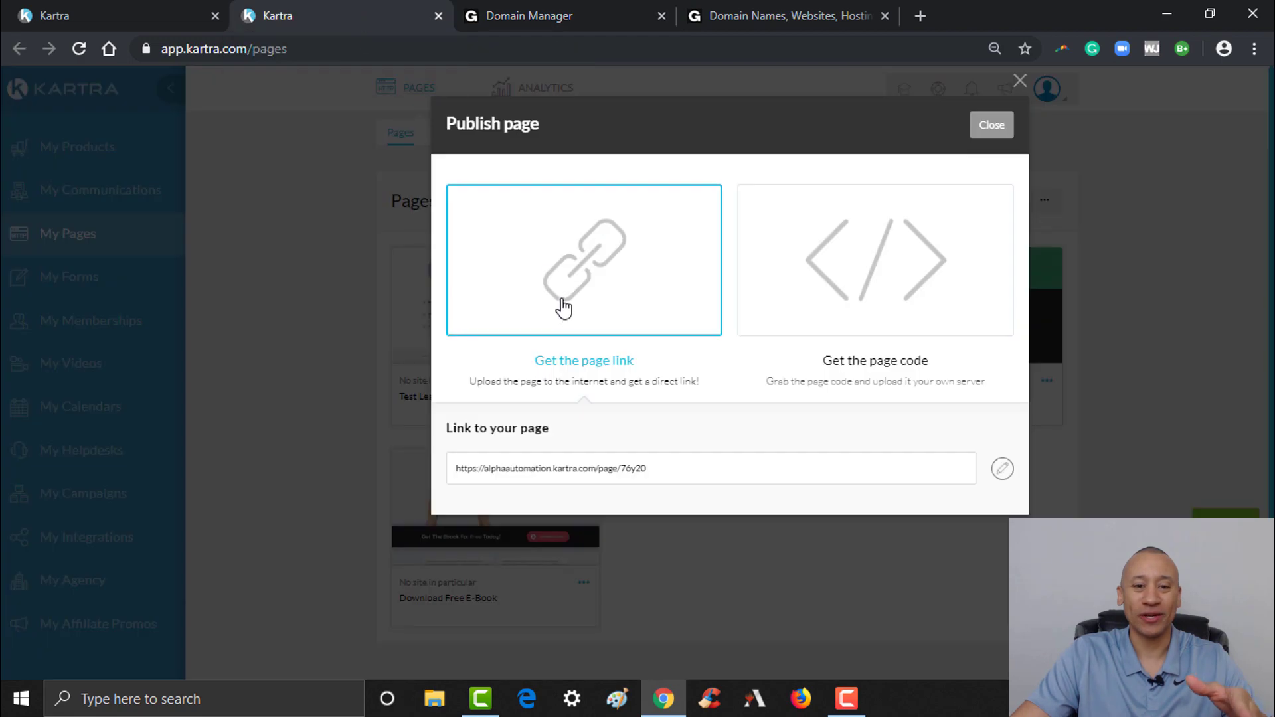
{"action": "left_click", "coordinate": [491, 10]}
{"action": "left_click", "coordinate": [145, 8]}
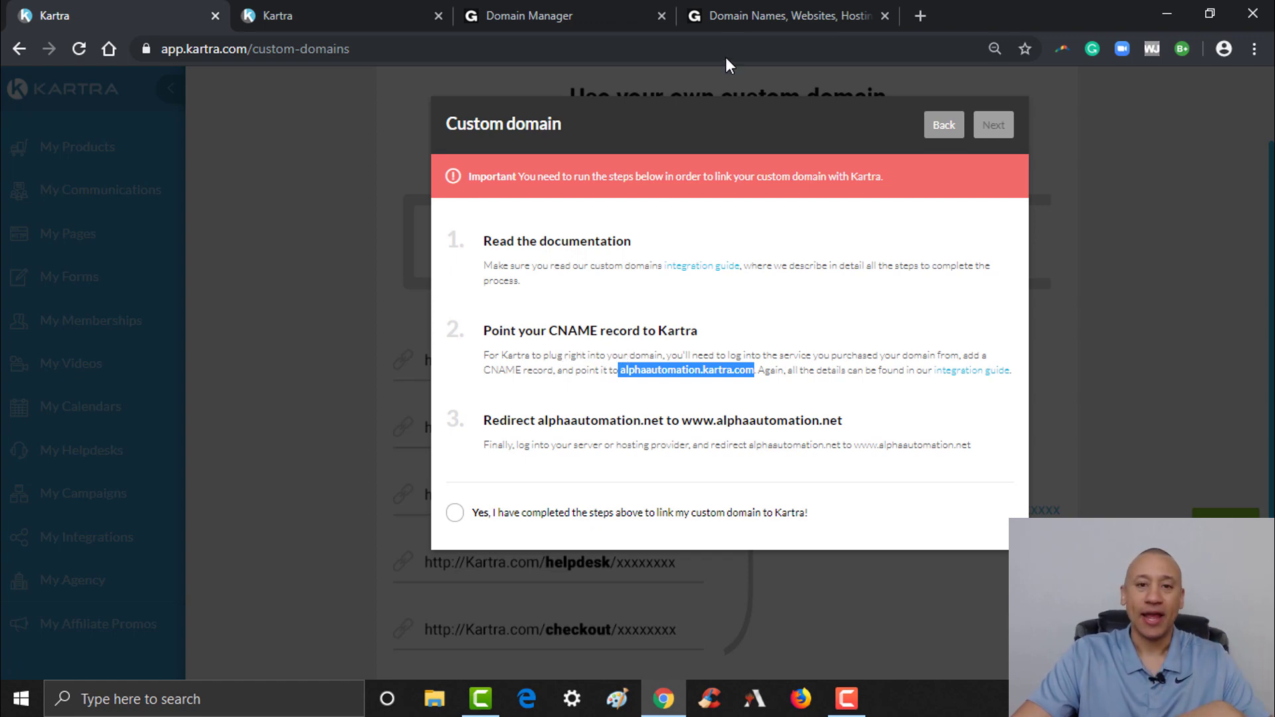
{"action": "left_click", "coordinate": [550, 13]}
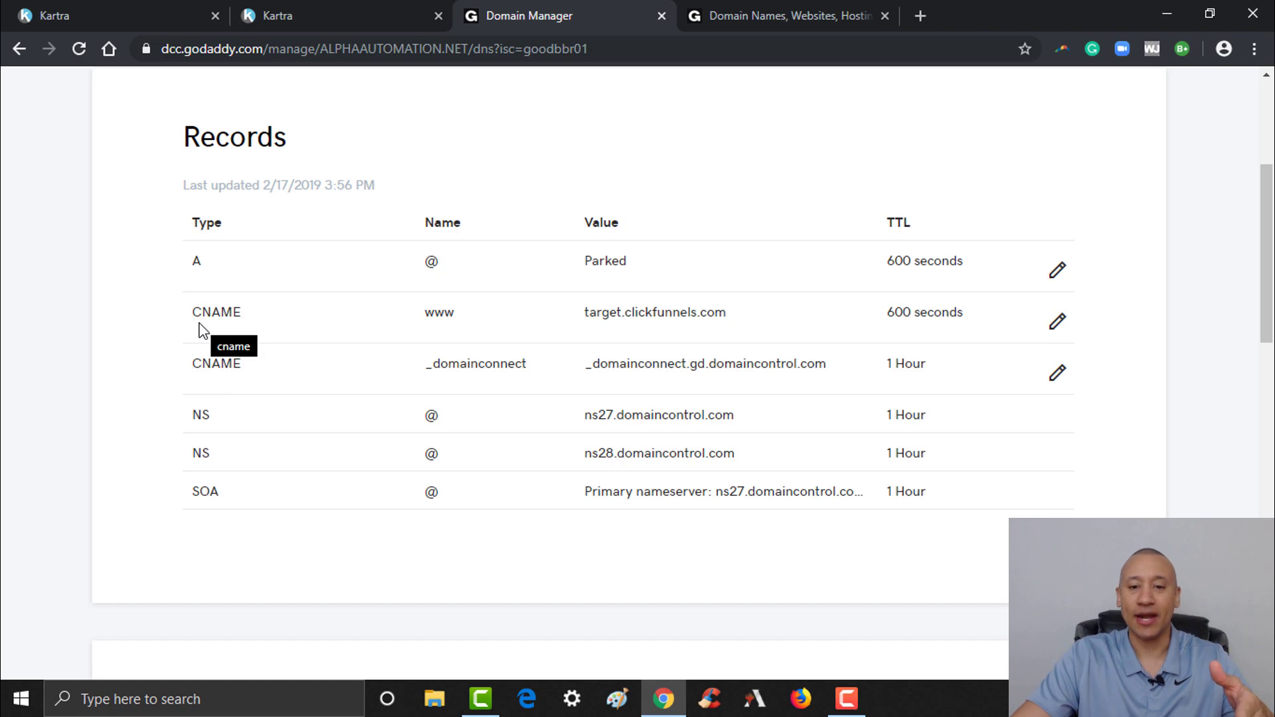
{"action": "left_click_drag", "start_coordinate": [191, 314], "coordinate": [243, 322]}
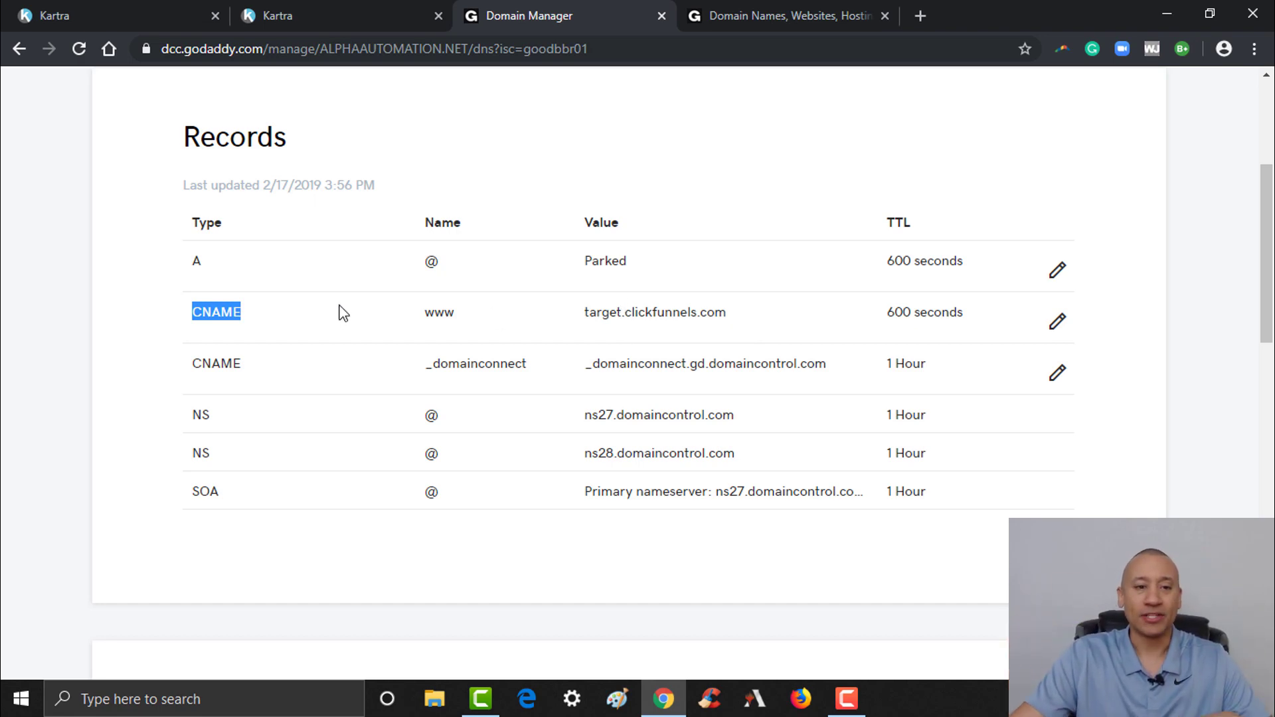
{"action": "left_click", "coordinate": [459, 159]}
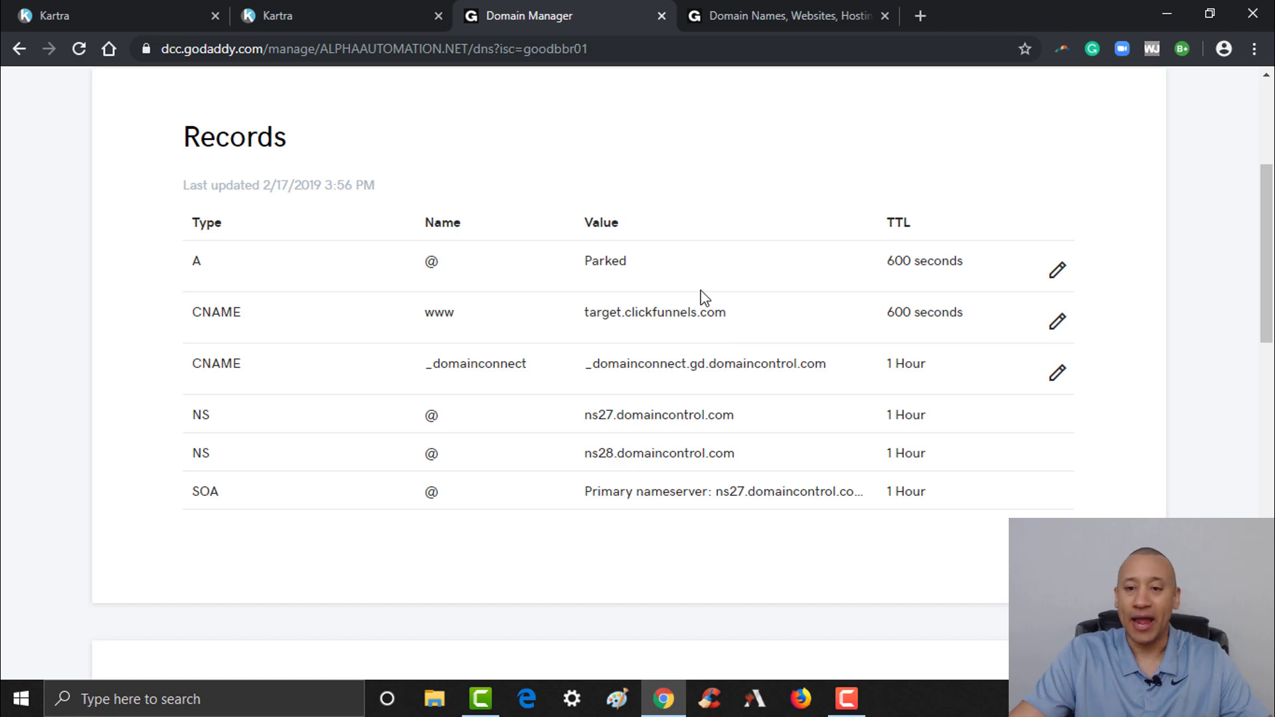
Point the www CNAME record to alphaautomation.kartra.com without a leading space and save the record
{"action": "left_click", "coordinate": [1057, 325]}
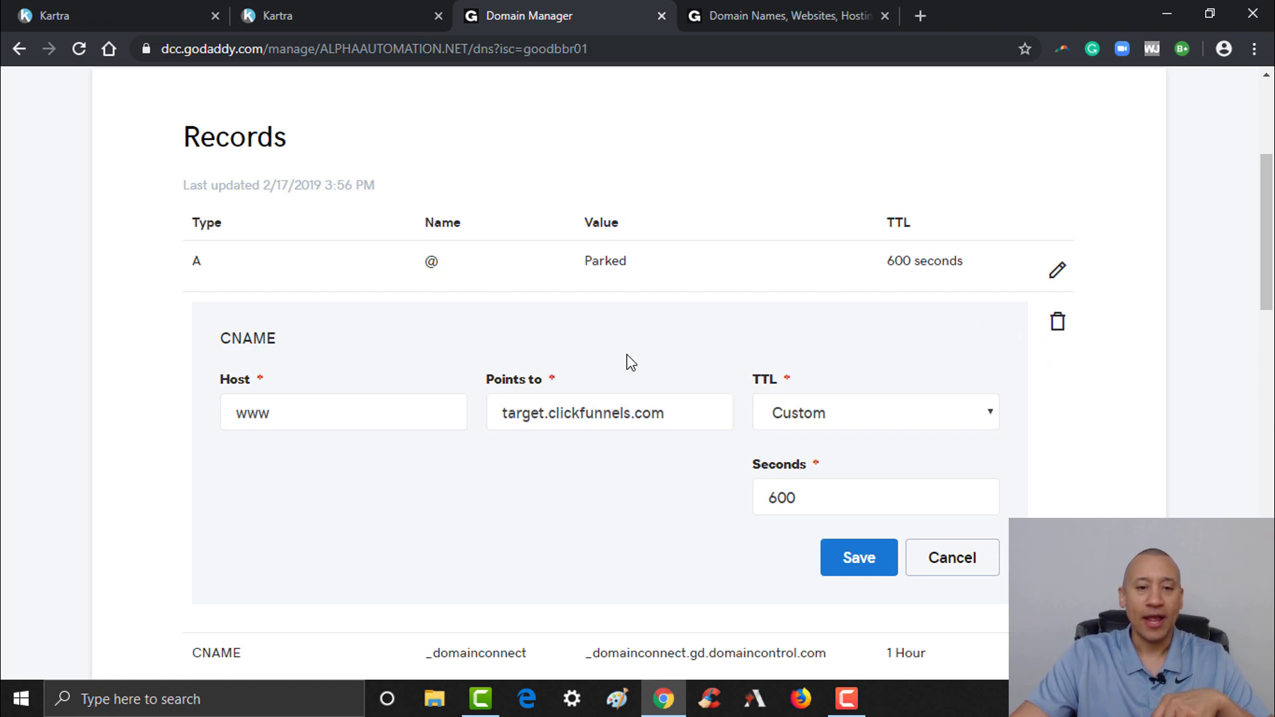
{"action": "left_click_drag", "start_coordinate": [693, 413], "coordinate": [493, 409]}
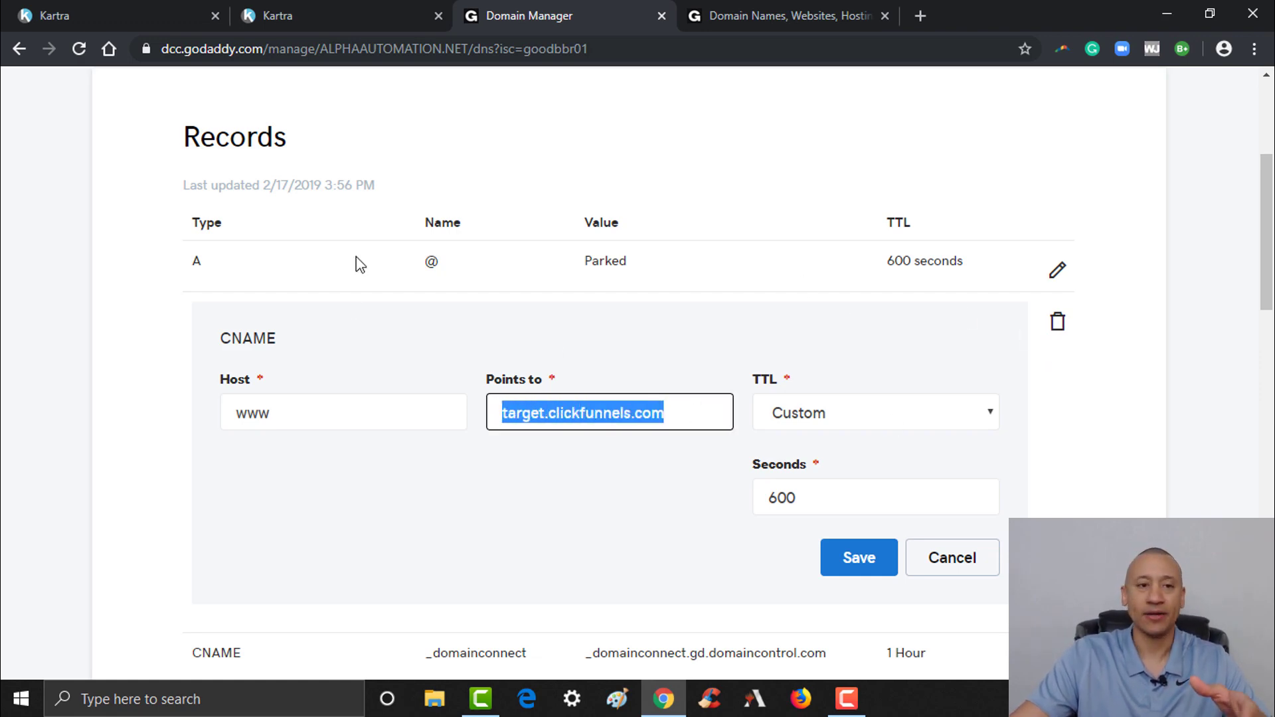
{"action": "left_click", "coordinate": [310, 14]}
{"action": "left_click", "coordinate": [154, 13]}
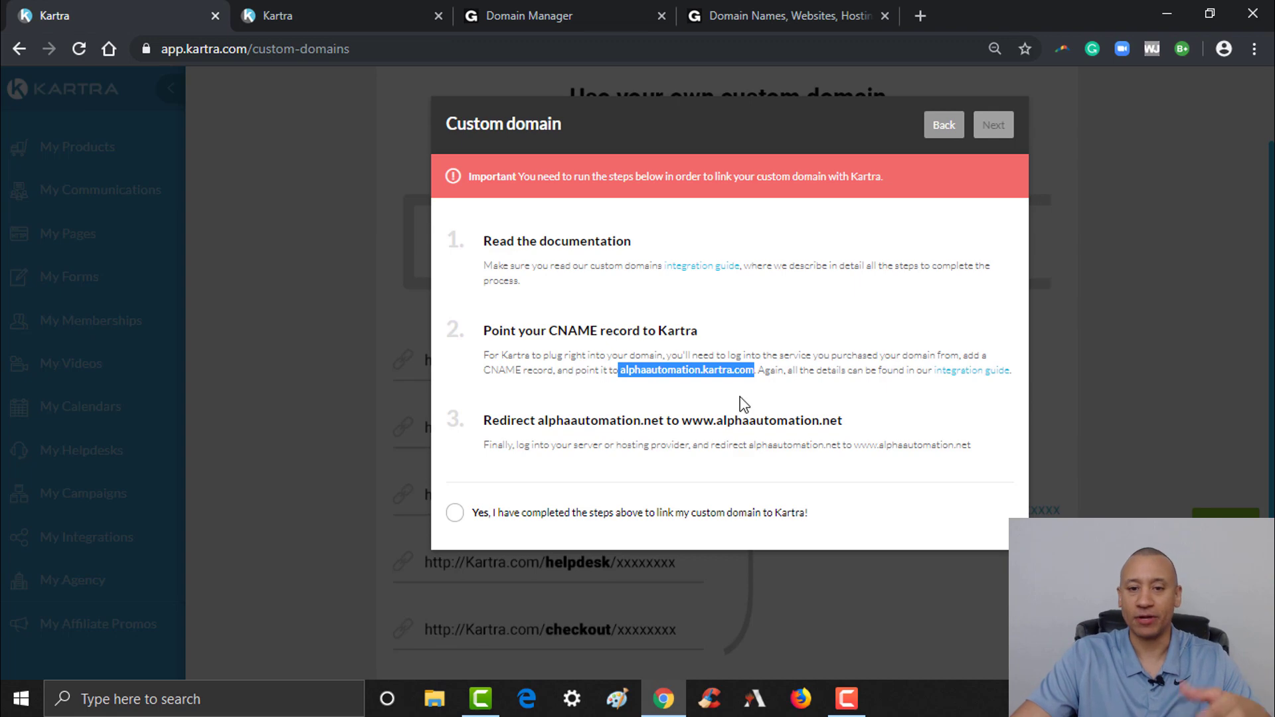
{"action": "left_click", "coordinate": [538, 11]}
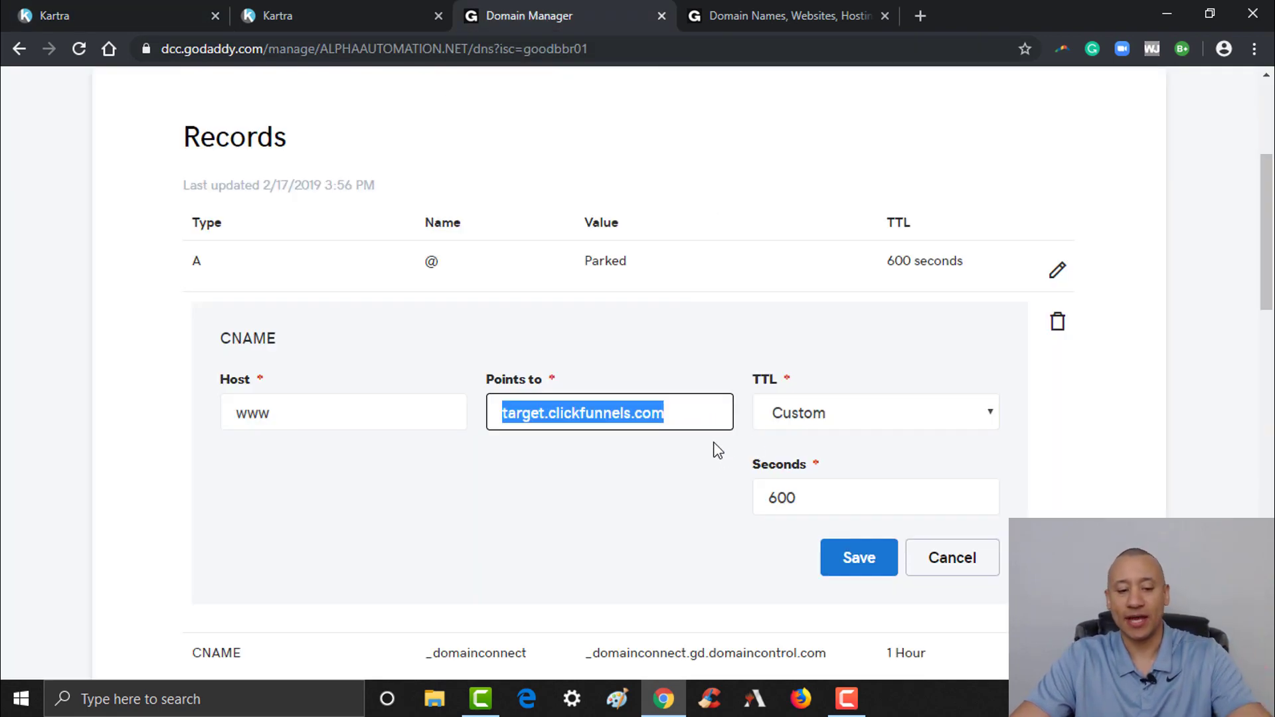
{"action": "type", "text": "alphaautomation.kartra.com"}
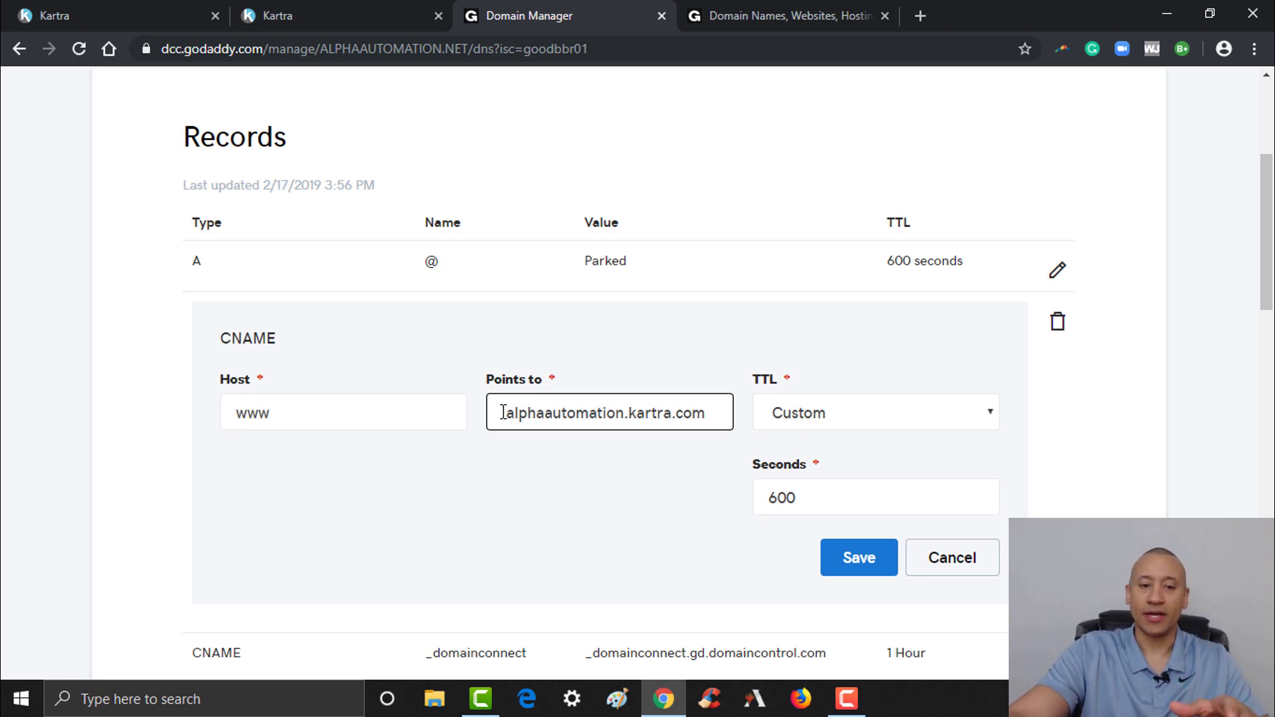
{"action": "key", "text": "Delete"}
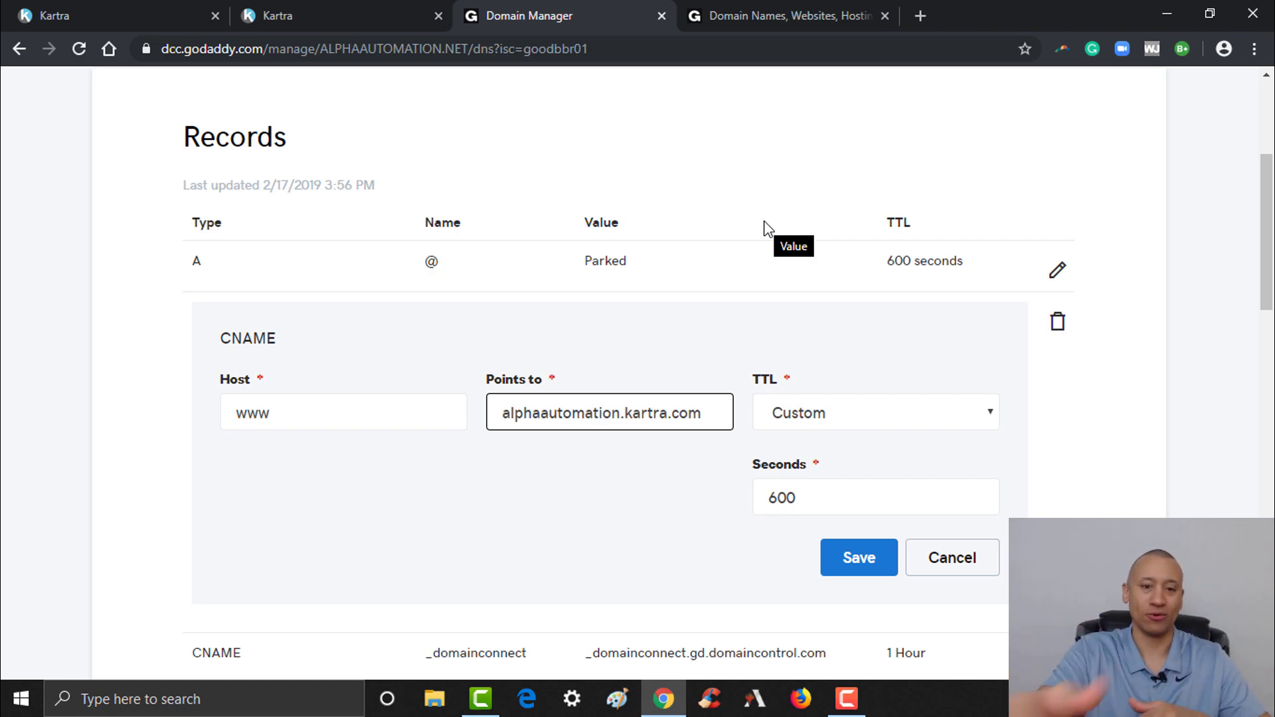
{"action": "left_click_drag", "start_coordinate": [503, 413], "coordinate": [727, 413]}
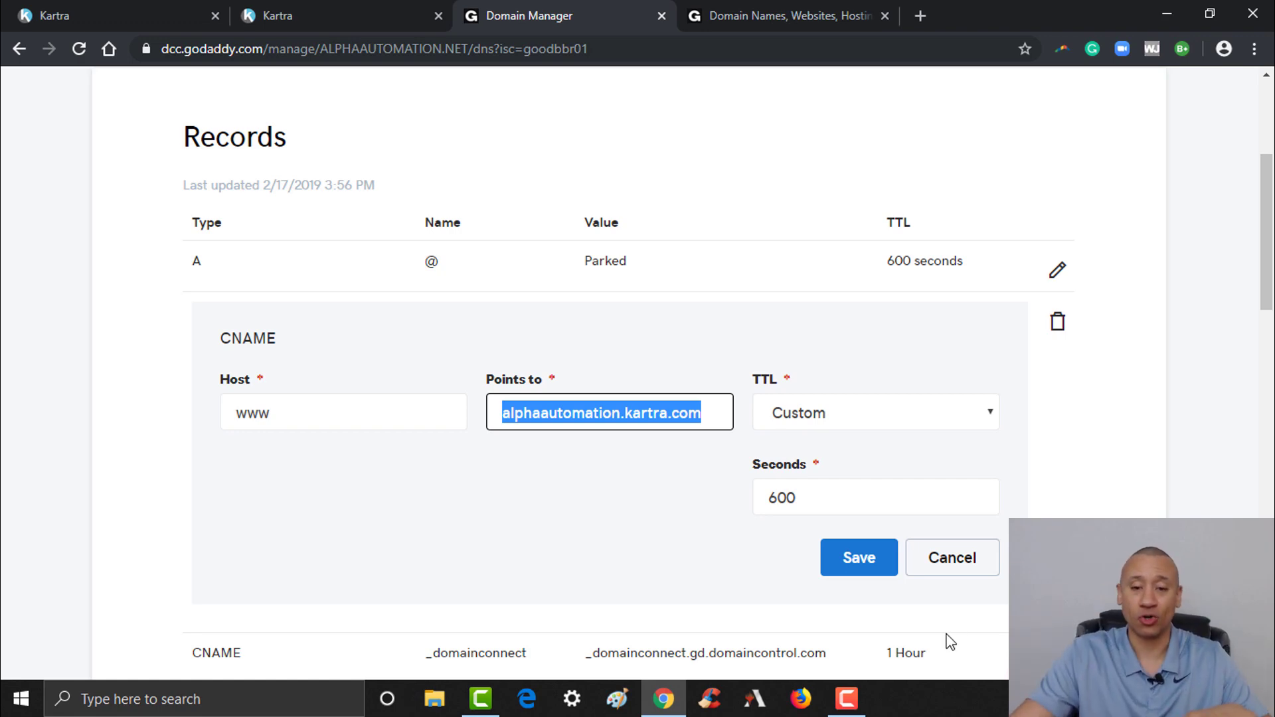
{"action": "left_click", "coordinate": [880, 560]}
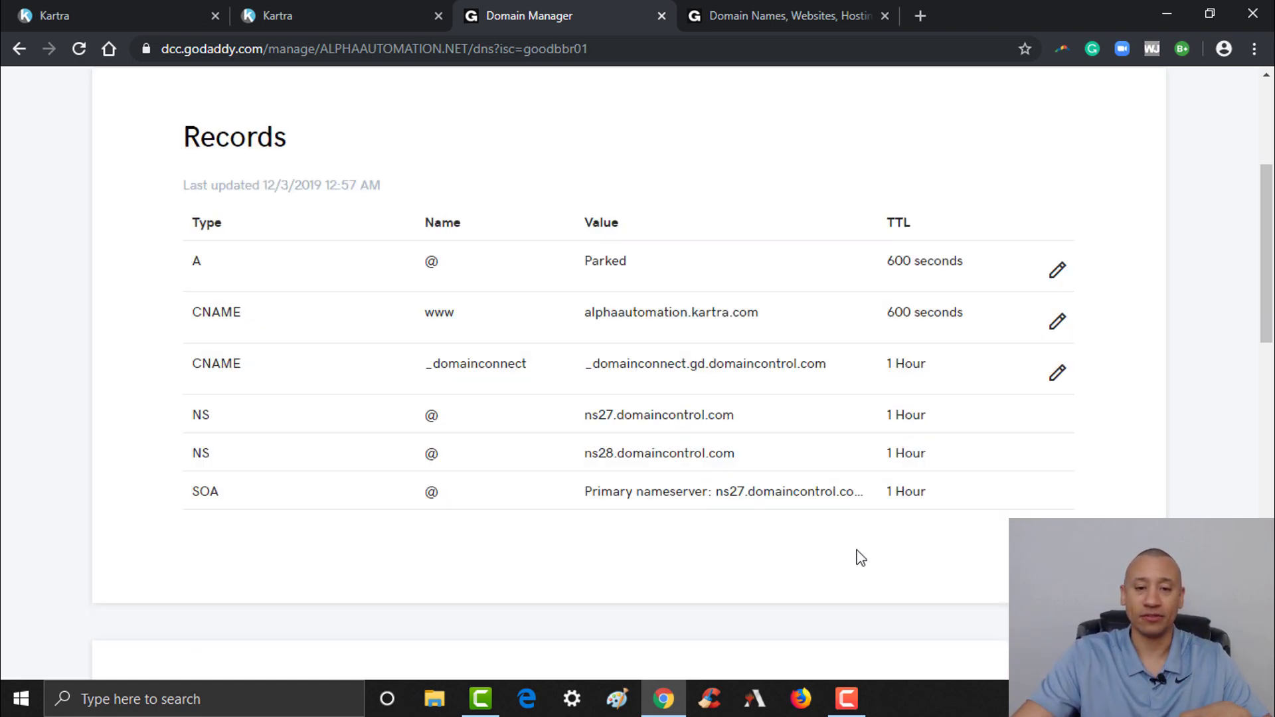
{"action": "key", "text": "ctrl+1"}
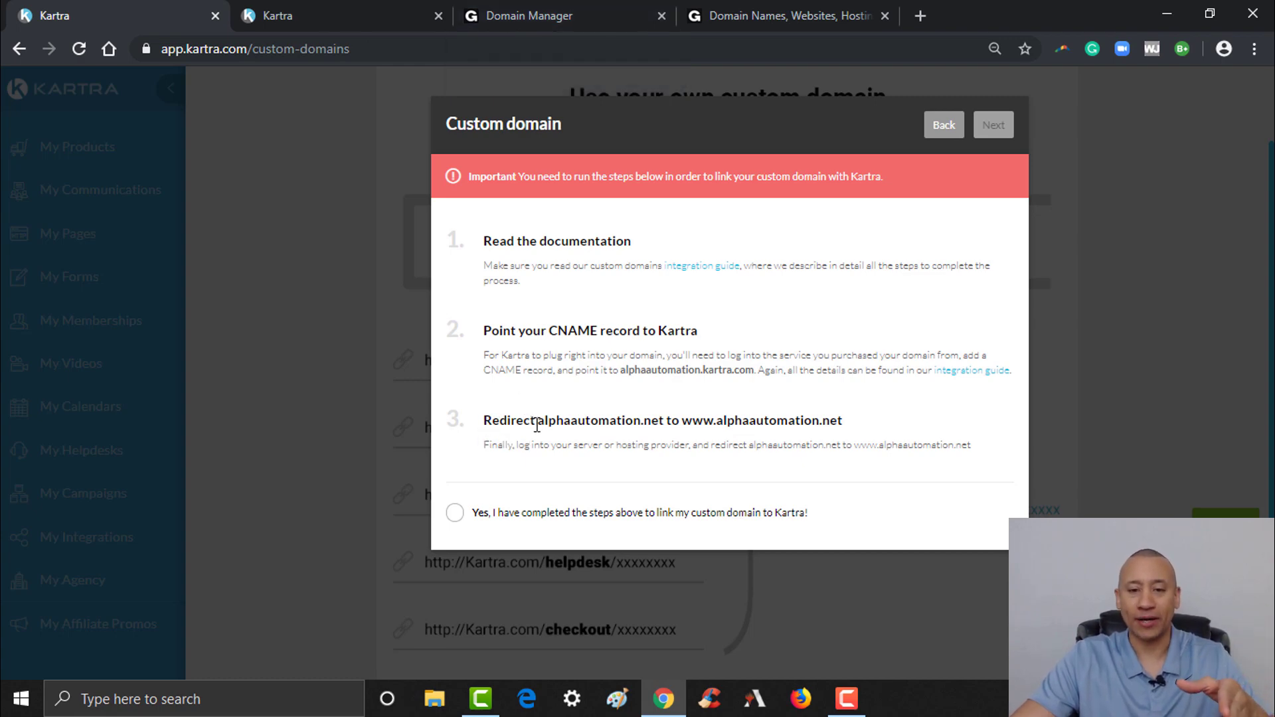
{"action": "left_click_drag", "start_coordinate": [537, 425], "coordinate": [666, 426]}
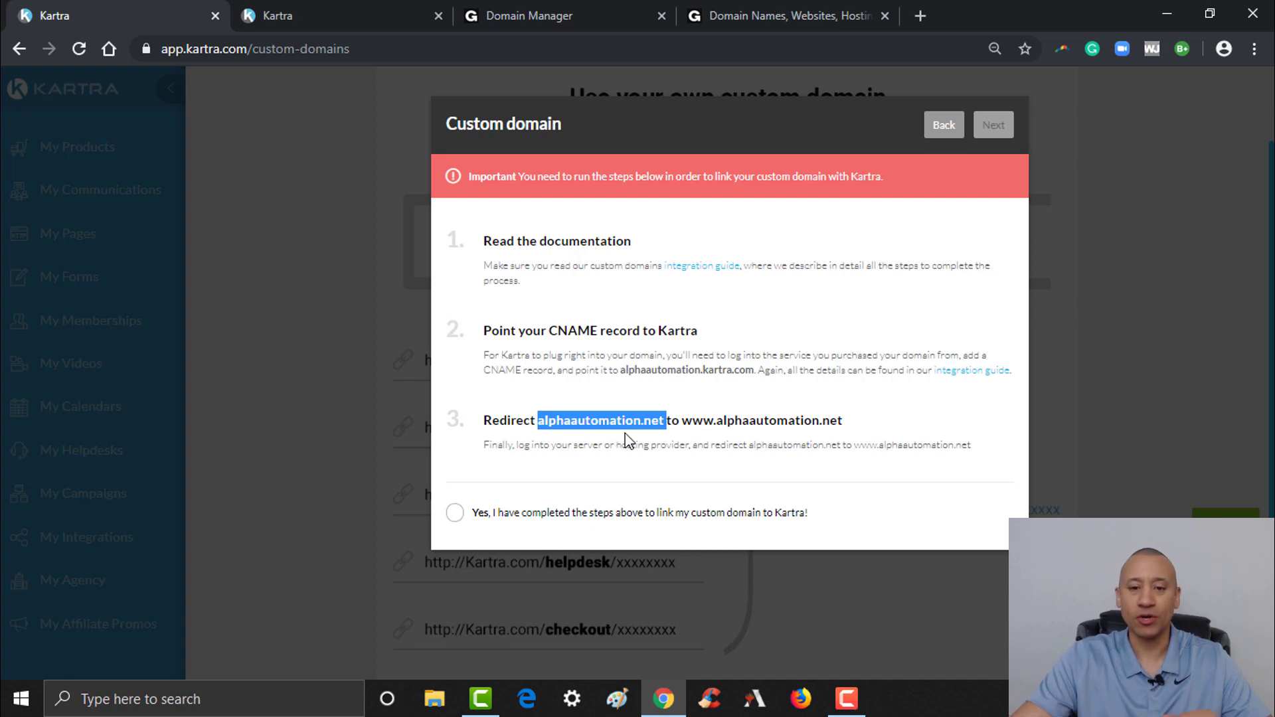
{"action": "left_click_drag", "start_coordinate": [683, 425], "coordinate": [856, 432]}
{"action": "key", "text": "ctrl+c"}
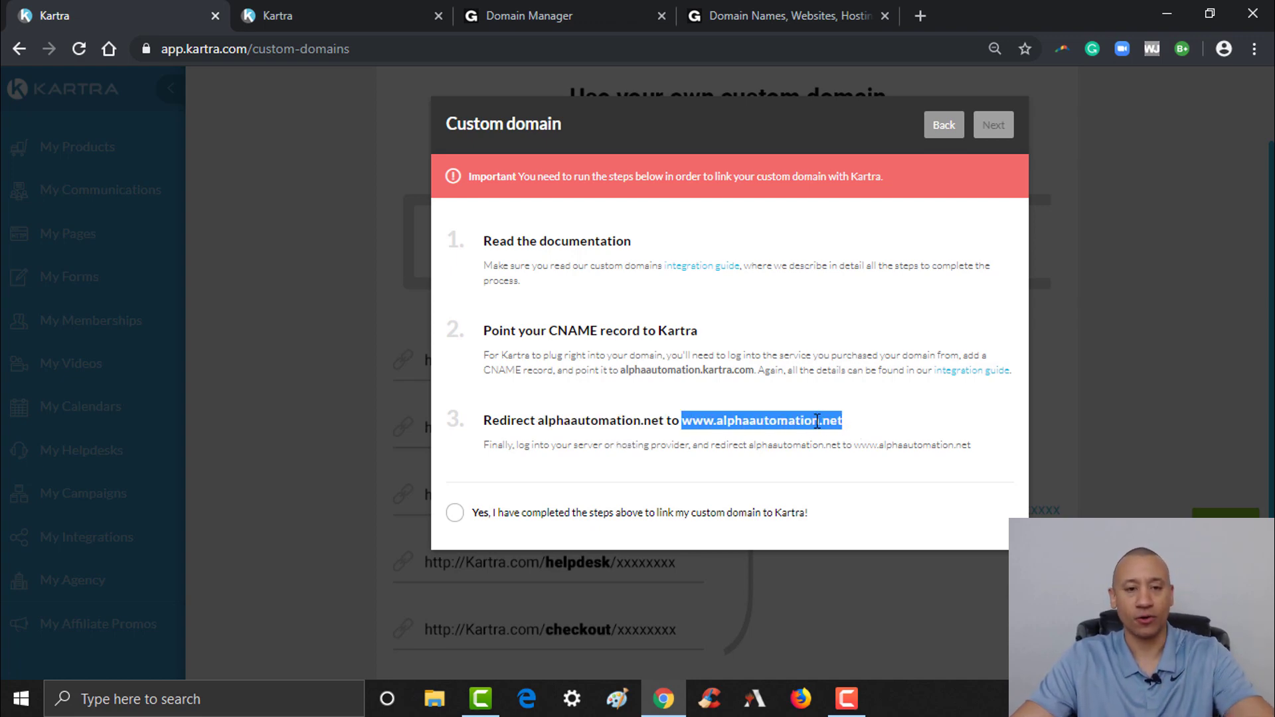
{"action": "left_click", "coordinate": [575, 8]}
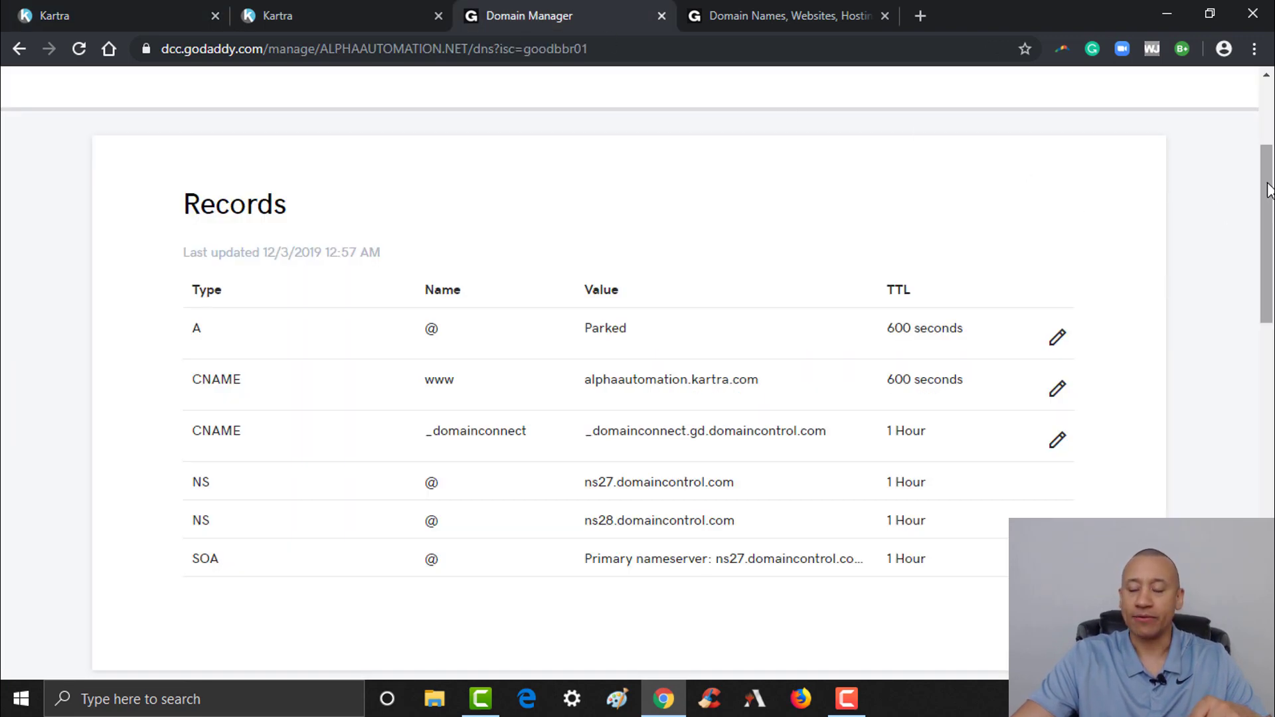
{"action": "left_click_drag", "start_coordinate": [1272, 212], "coordinate": [1271, 246]}
{"action": "scroll", "coordinate": [1271, 246], "scroll_direction": "up", "scroll_amount": 2}
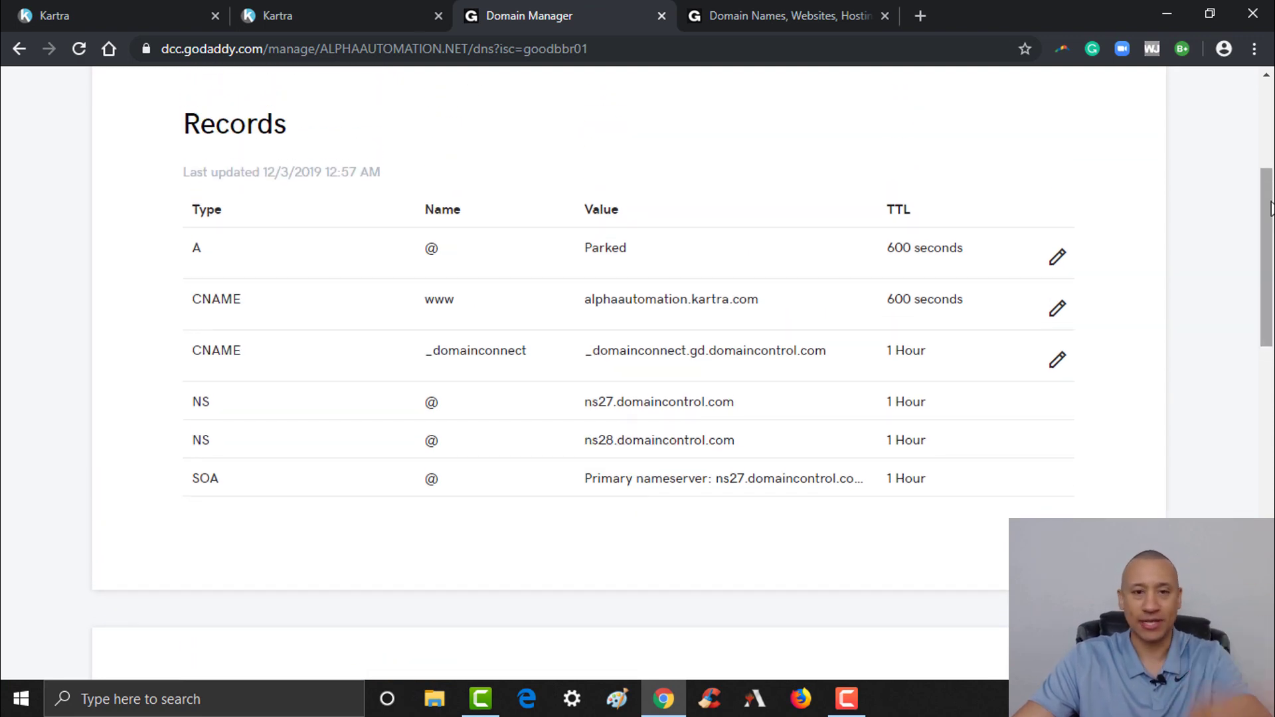
{"action": "left_click_drag", "start_coordinate": [1271, 216], "coordinate": [1270, 219]}
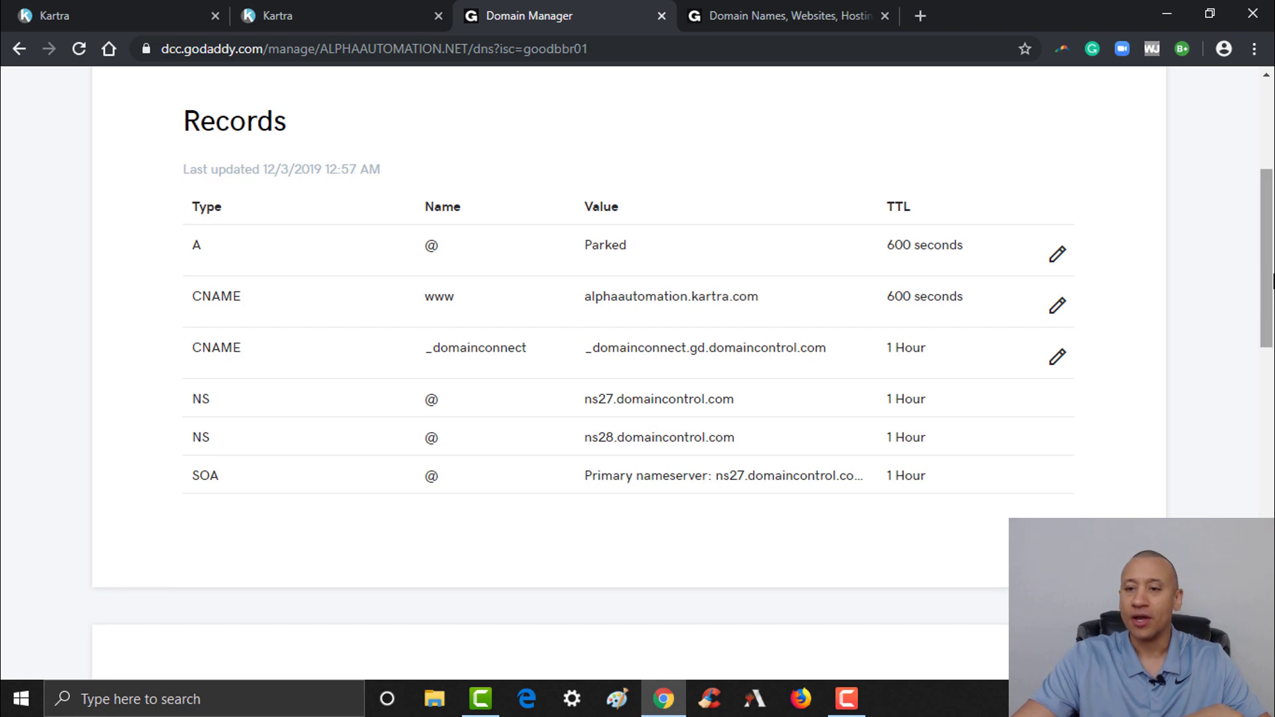
{"action": "left_click_drag", "start_coordinate": [1270, 274], "coordinate": [1271, 521]}
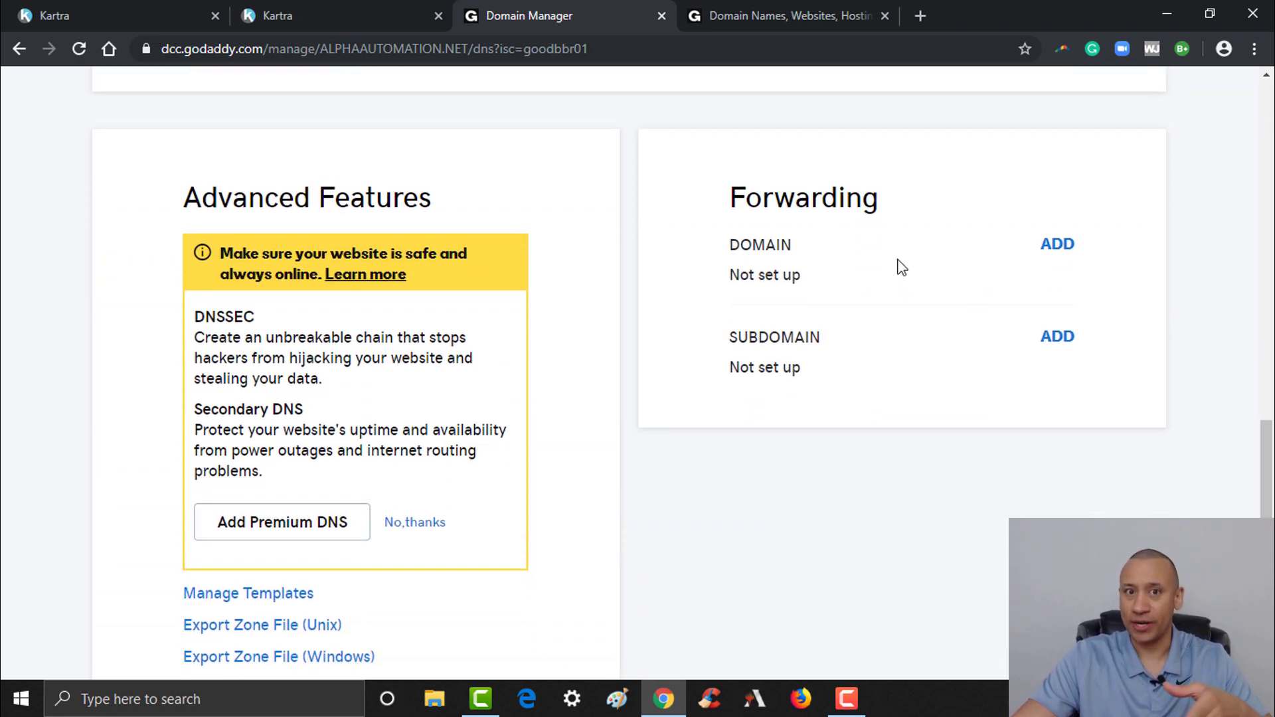
{"action": "left_click", "coordinate": [1058, 247]}
{"action": "left_click", "coordinate": [909, 338]}
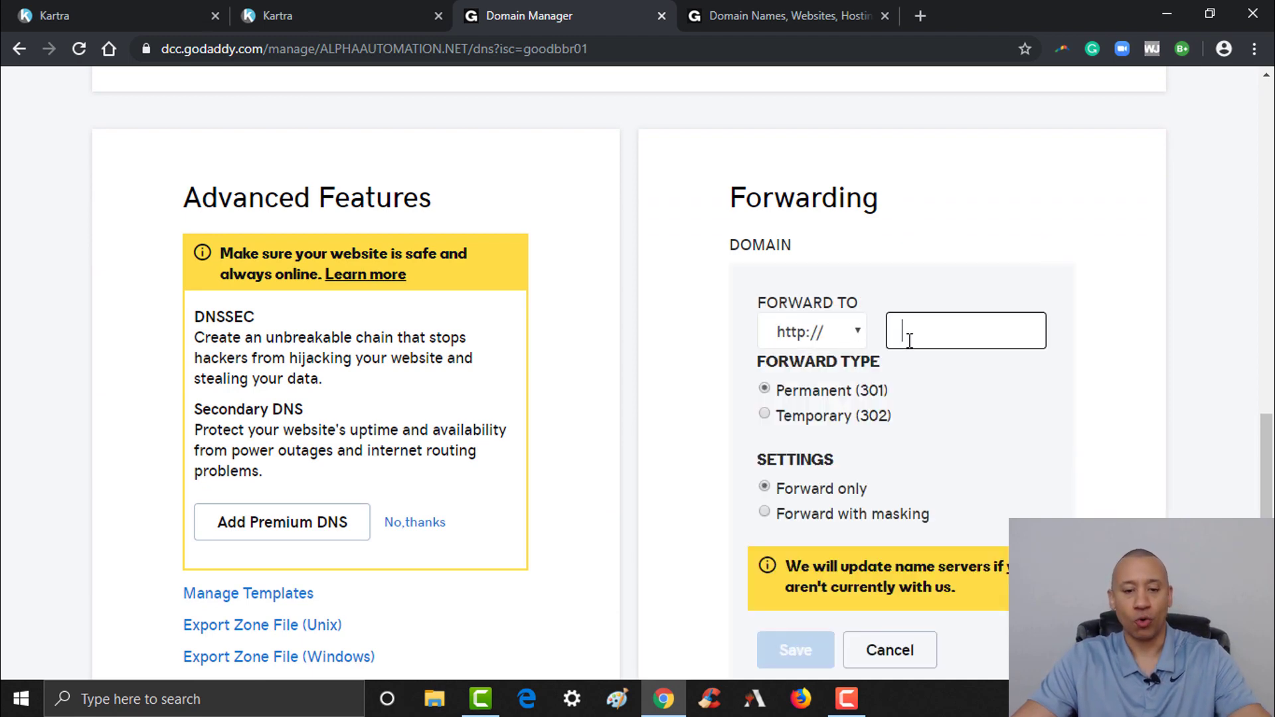
{"action": "key", "text": "ctrl+v"}
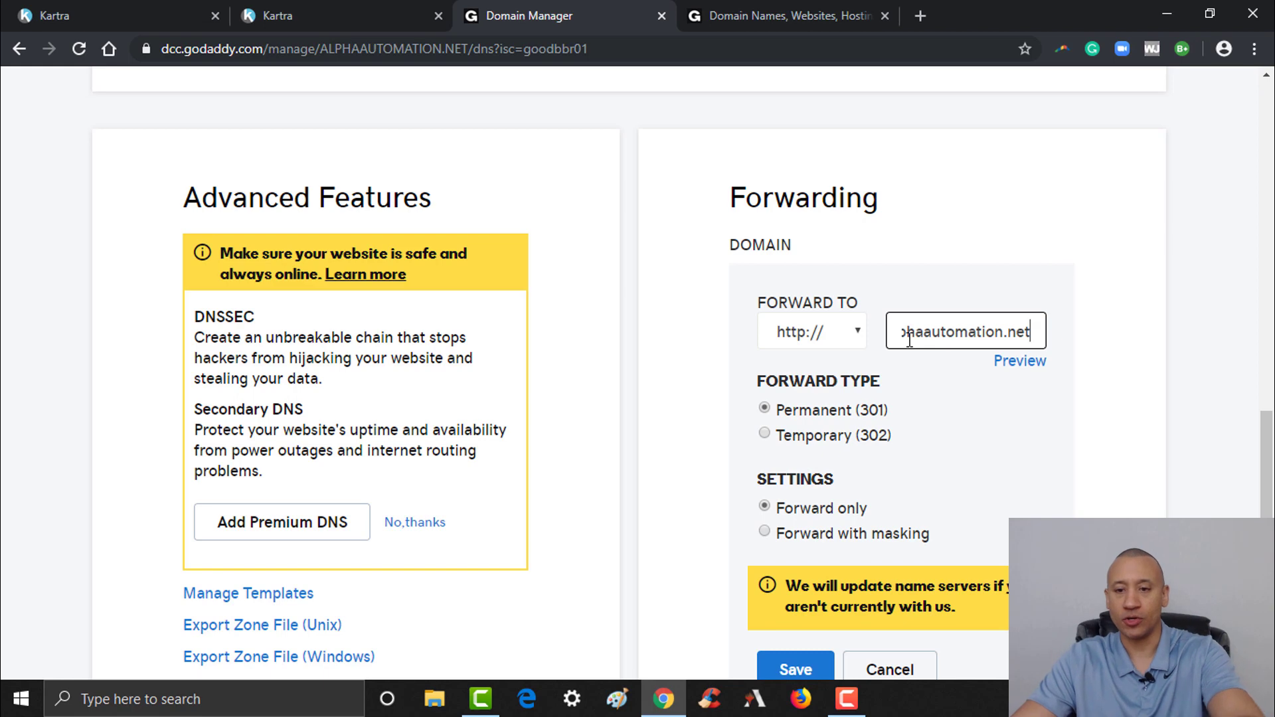
{"action": "key", "text": "Home"}
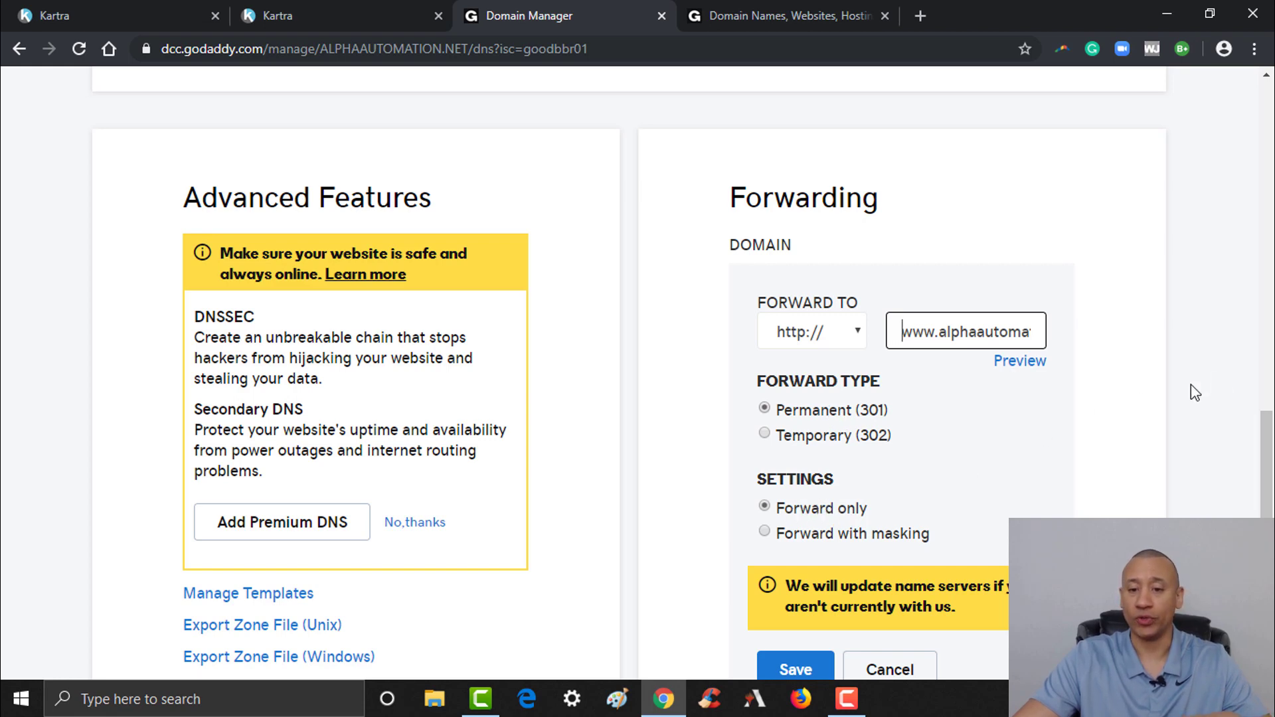
{"action": "scroll", "coordinate": [884, 528], "scroll_direction": "down", "scroll_amount": 1}
{"action": "left_click", "coordinate": [811, 606]}
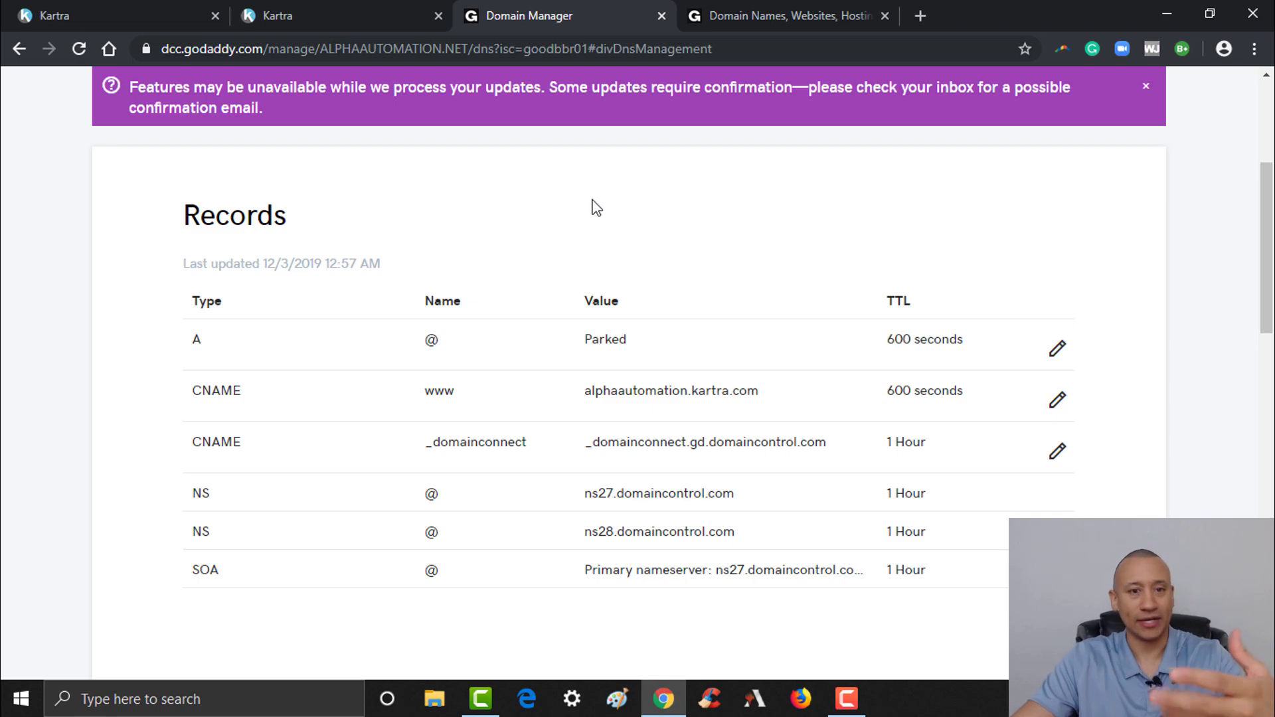
Compare Kartra's CNAME and redirect instructions and page link with GoDaddy's DNS records and domain forwarding entry
{"action": "scroll", "coordinate": [1264, 285], "scroll_direction": "up", "scroll_amount": 2}
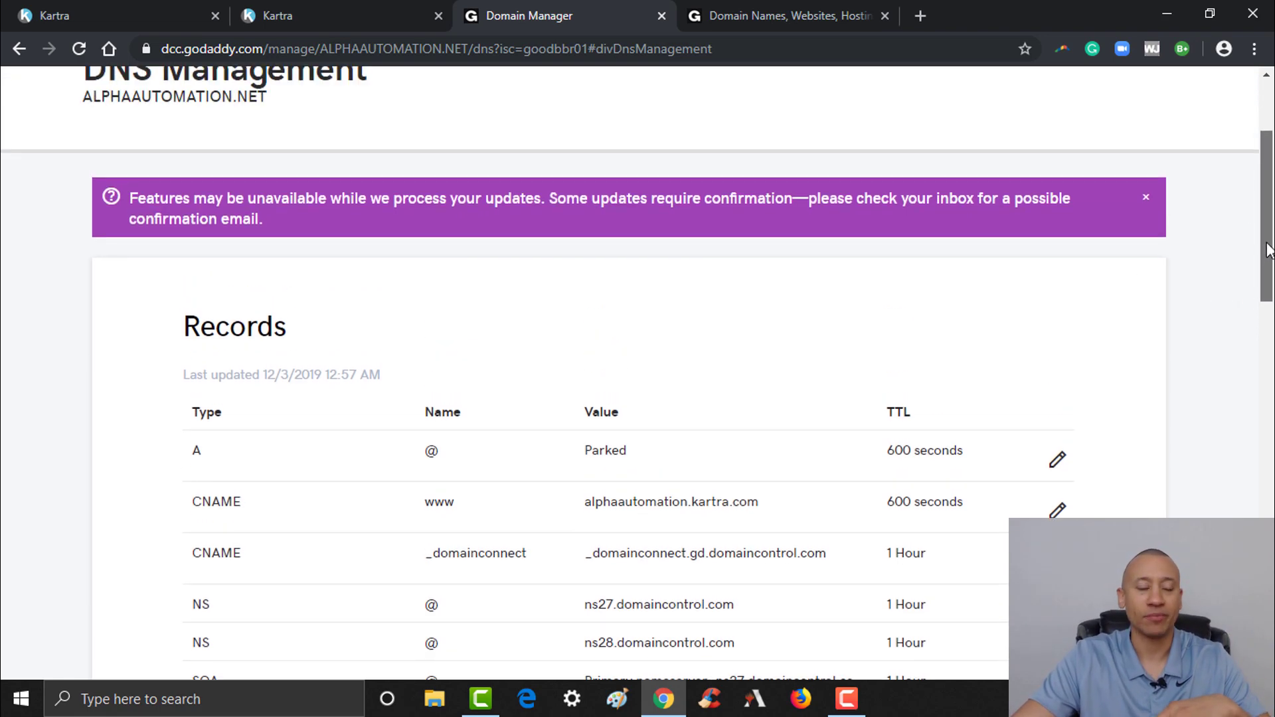
{"action": "left_click", "coordinate": [79, 4]}
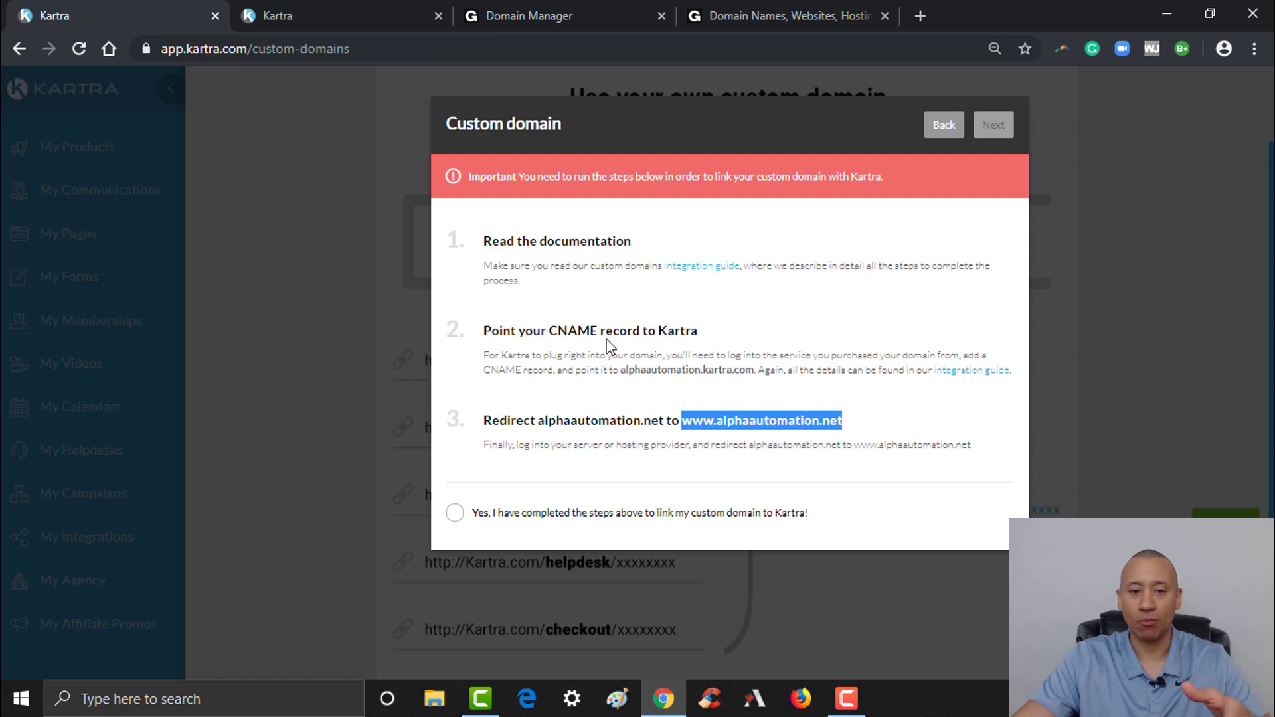
{"action": "left_click", "coordinate": [652, 26]}
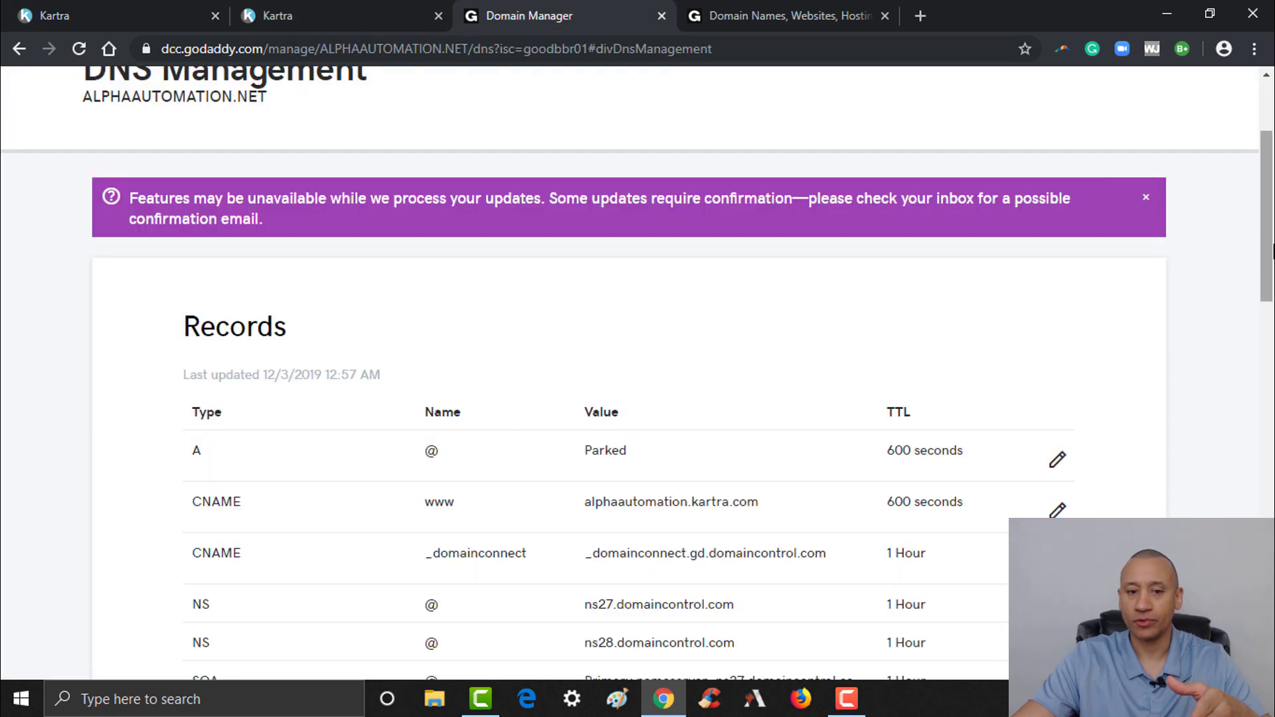
{"action": "scroll", "coordinate": [1056, 304], "scroll_direction": "down", "scroll_amount": 4}
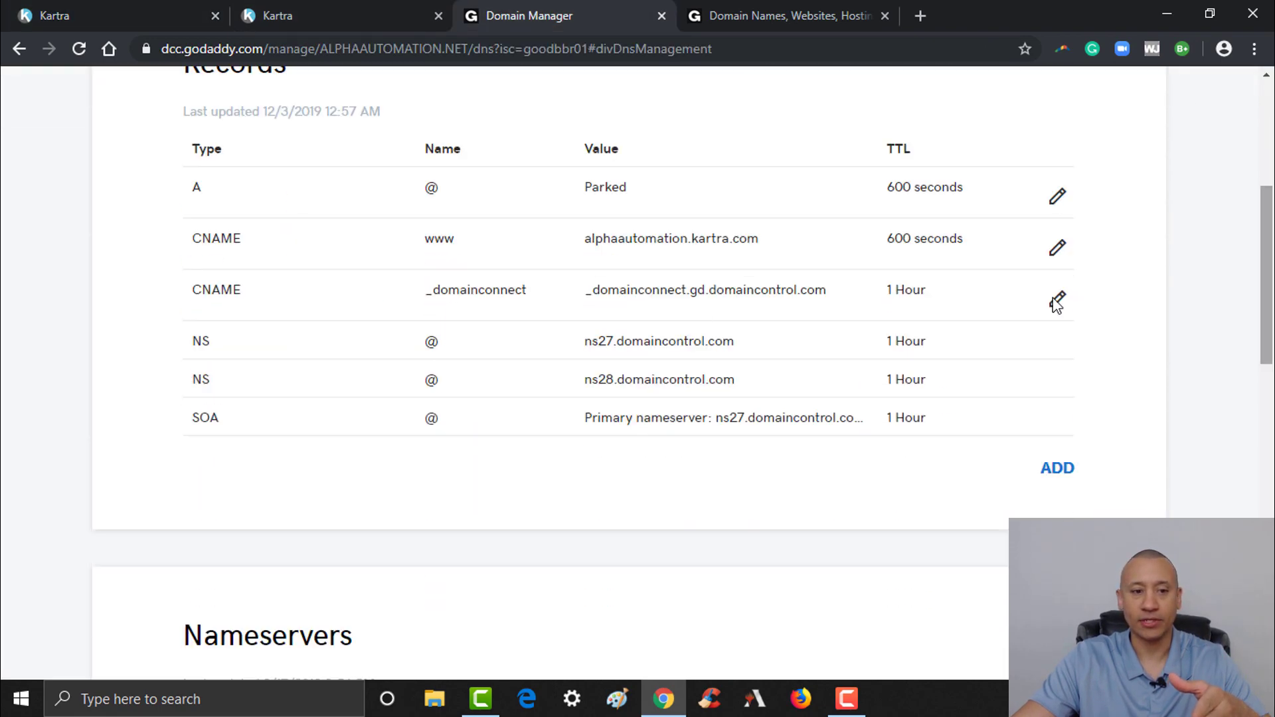
{"action": "left_click", "coordinate": [179, 8]}
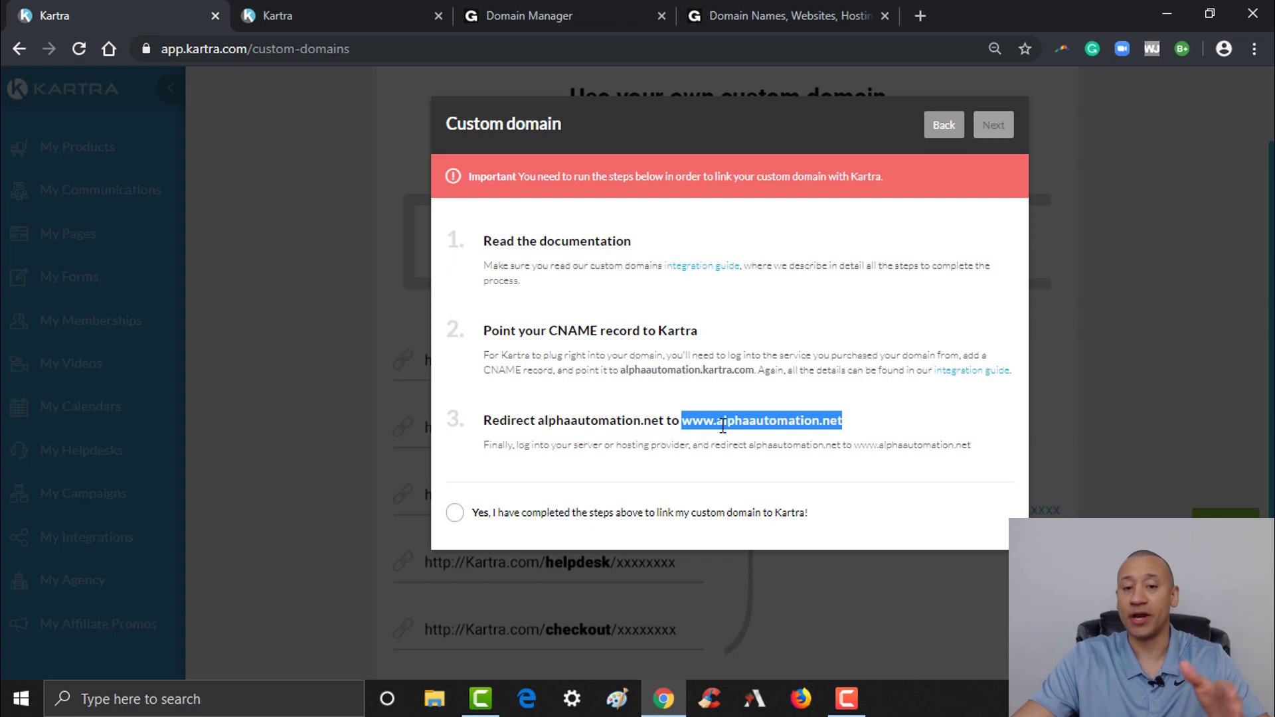
{"action": "left_click", "coordinate": [512, 12]}
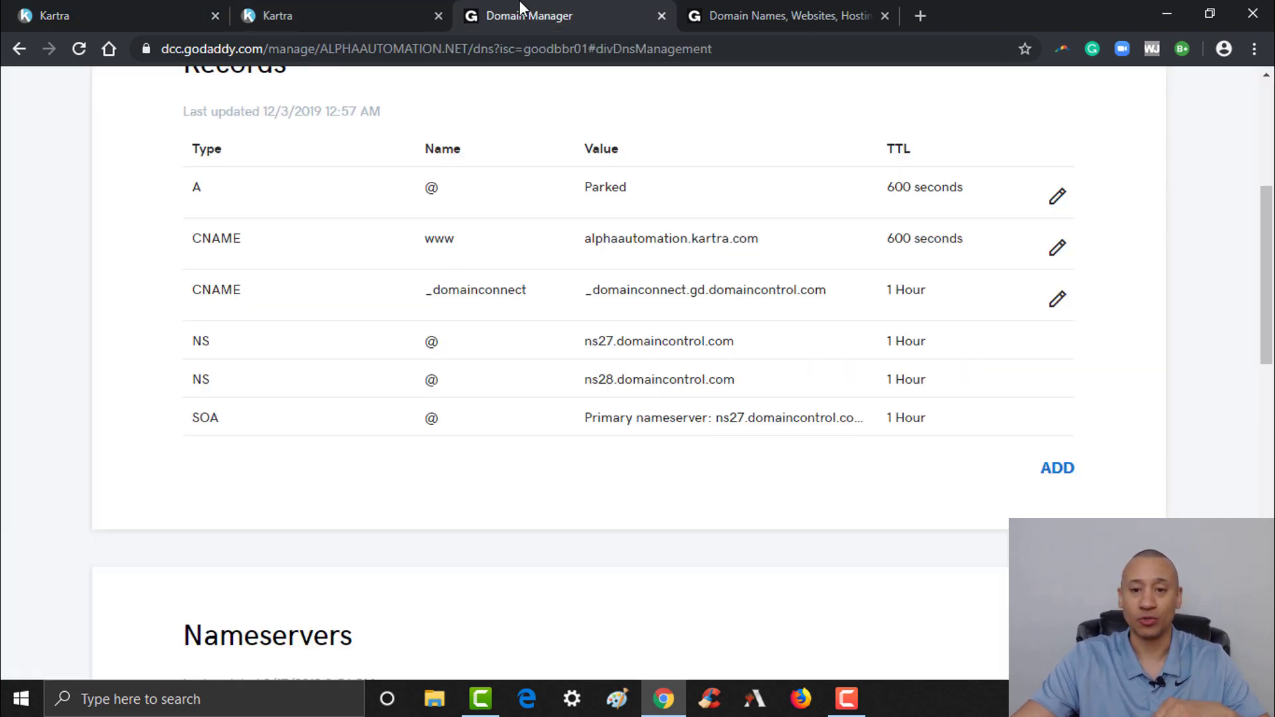
{"action": "scroll", "coordinate": [637, 372], "scroll_direction": "down", "scroll_amount": 8}
{"action": "scroll", "coordinate": [1272, 479], "scroll_direction": "down", "scroll_amount": 1}
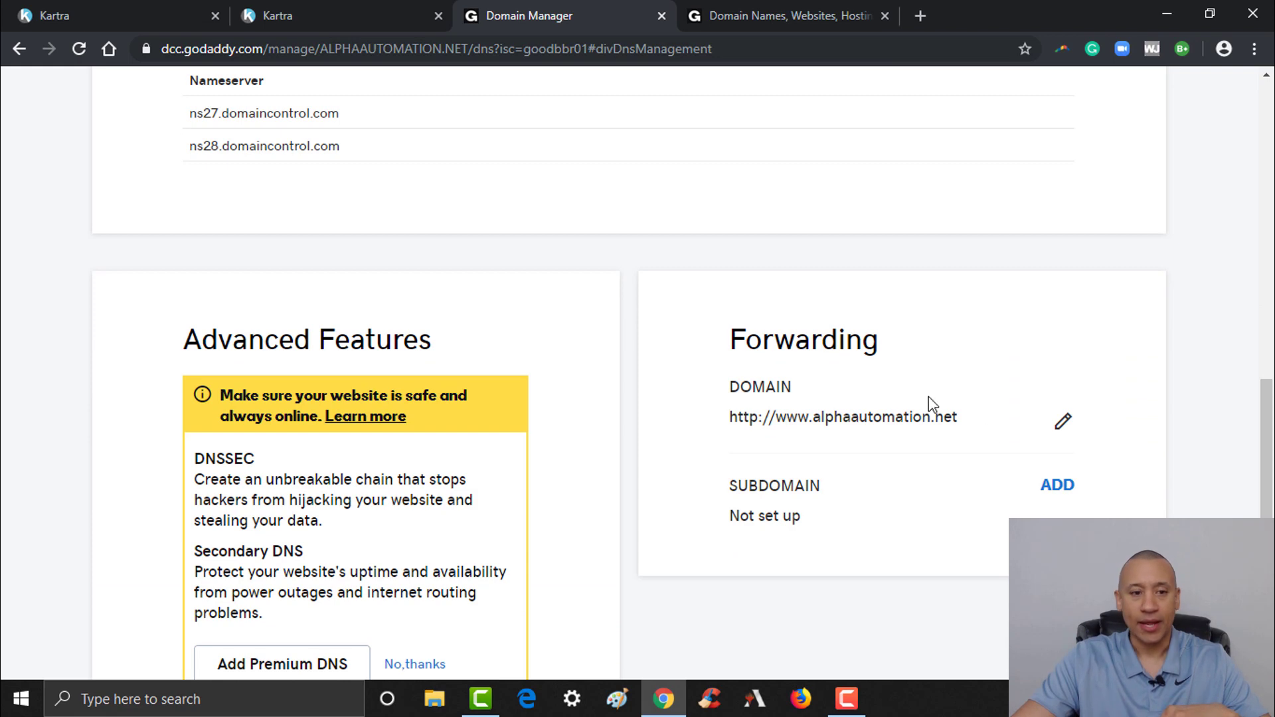
{"action": "left_click", "coordinate": [155, 4]}
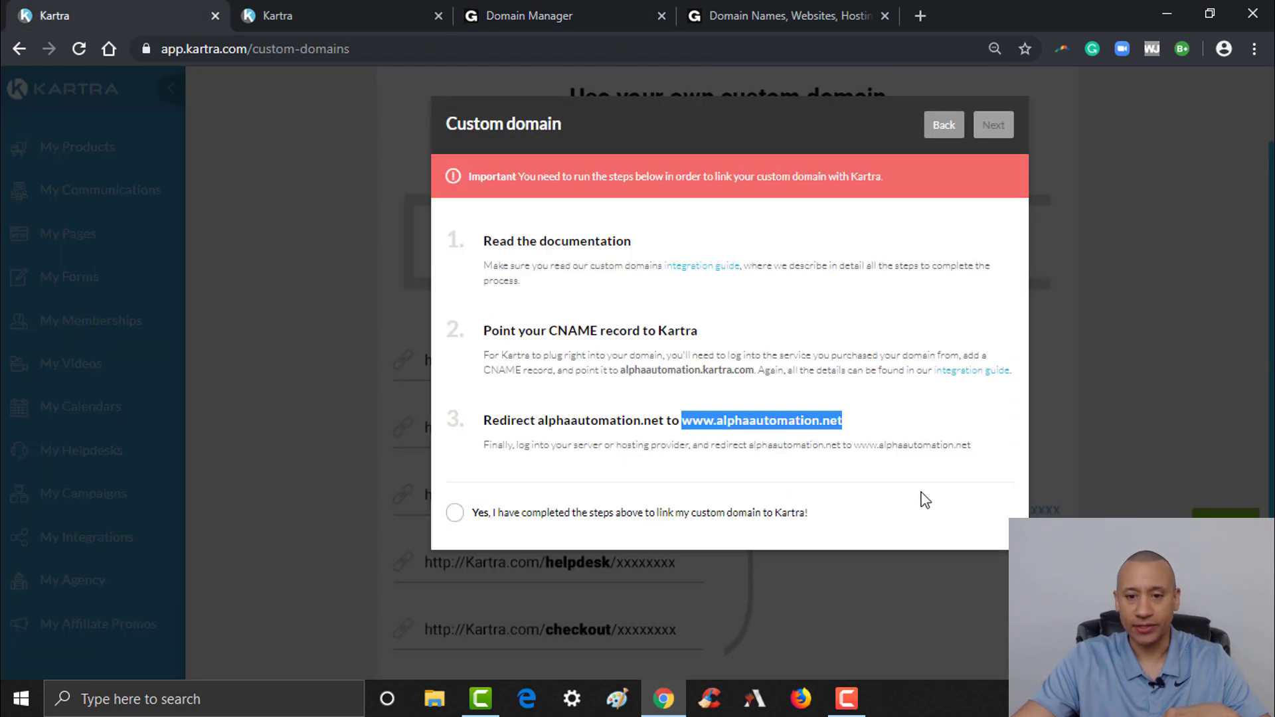
{"action": "left_click", "coordinate": [317, 4]}
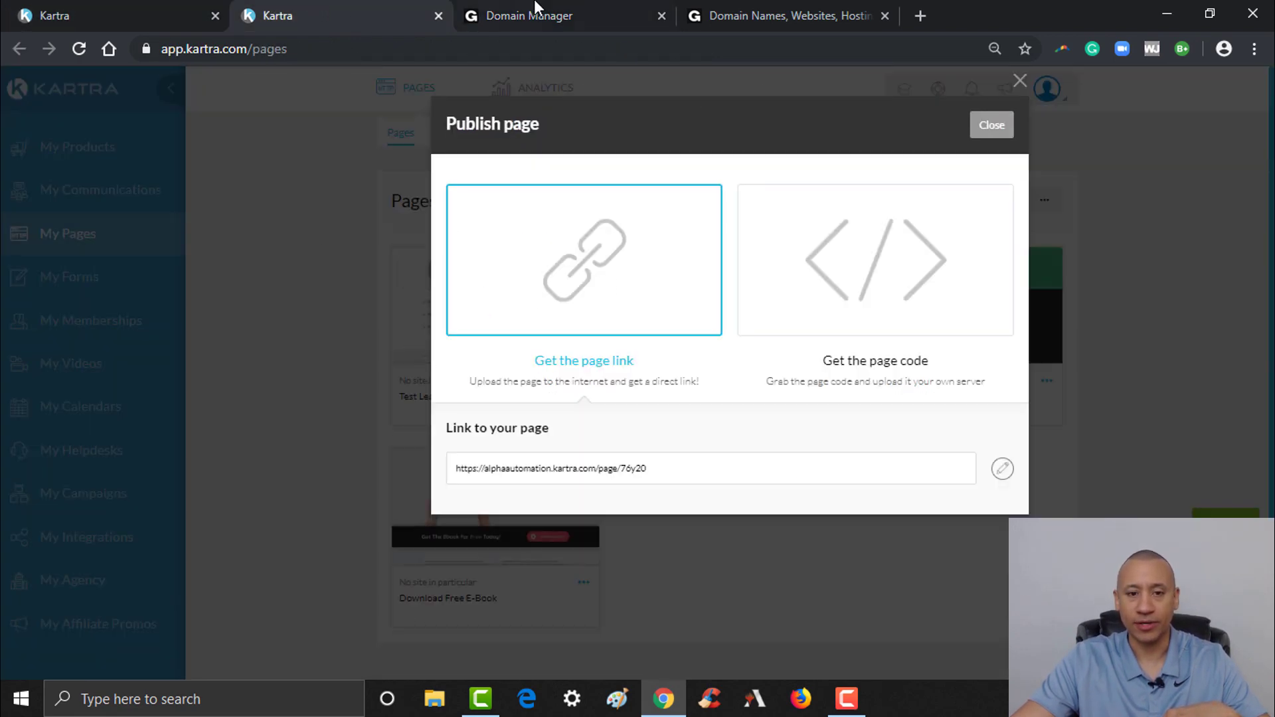
{"action": "left_click", "coordinate": [534, 8]}
{"action": "left_click", "coordinate": [1063, 422]}
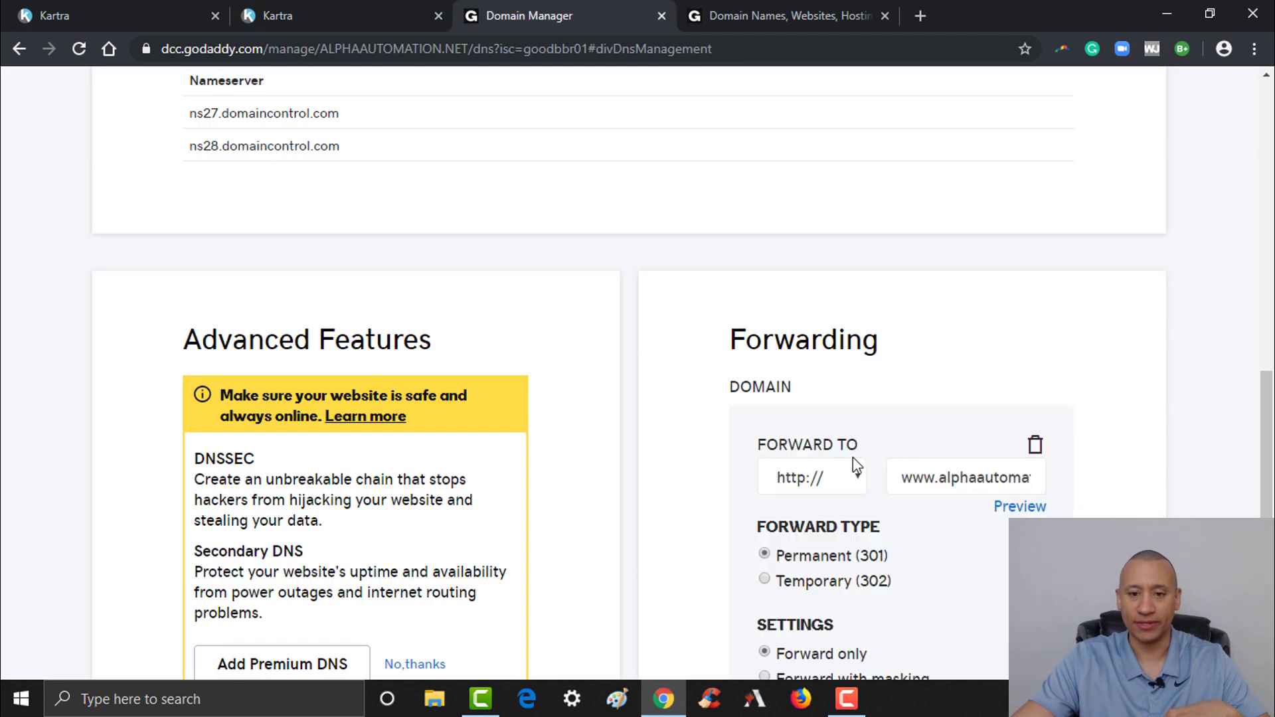
{"action": "left_click", "coordinate": [856, 479]}
{"action": "left_click", "coordinate": [836, 528]}
{"action": "scroll", "coordinate": [1258, 425], "scroll_direction": "down", "scroll_amount": 1}
{"action": "scroll", "coordinate": [628, 371], "scroll_direction": "down", "scroll_amount": 3}
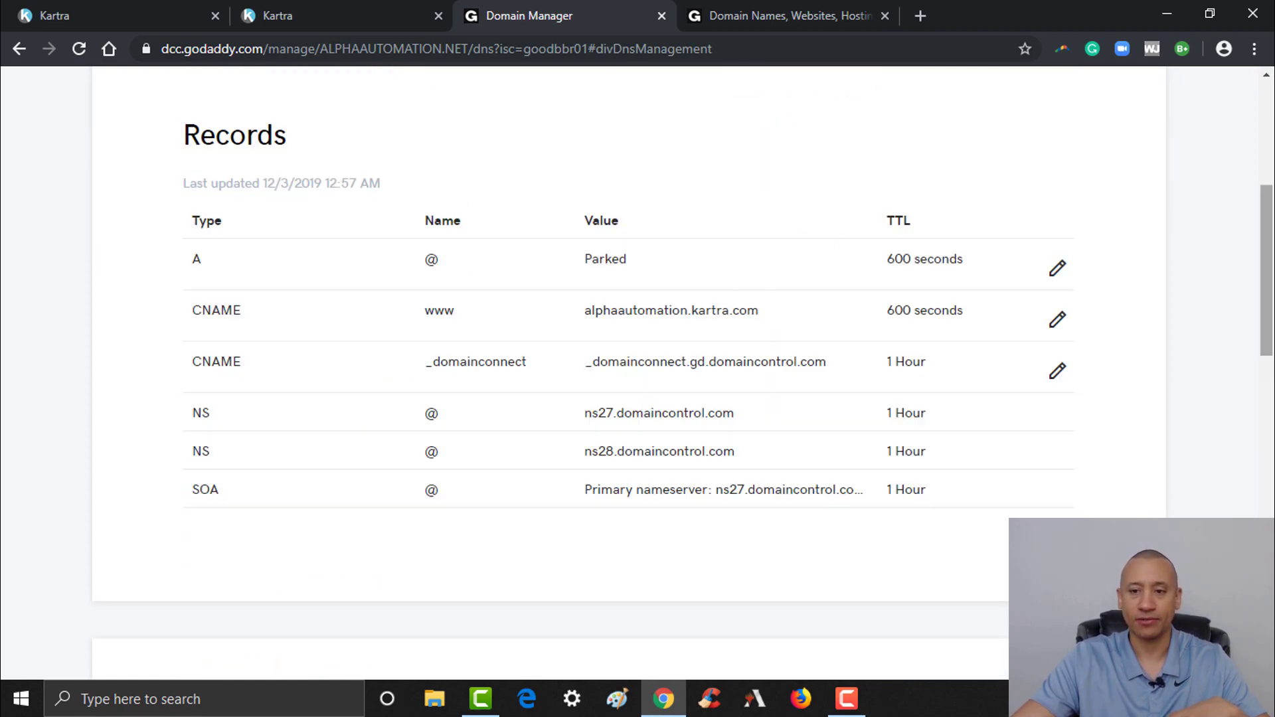
{"action": "scroll", "coordinate": [1270, 437], "scroll_direction": "down", "scroll_amount": 3}
{"action": "left_click", "coordinate": [1269, 436]}
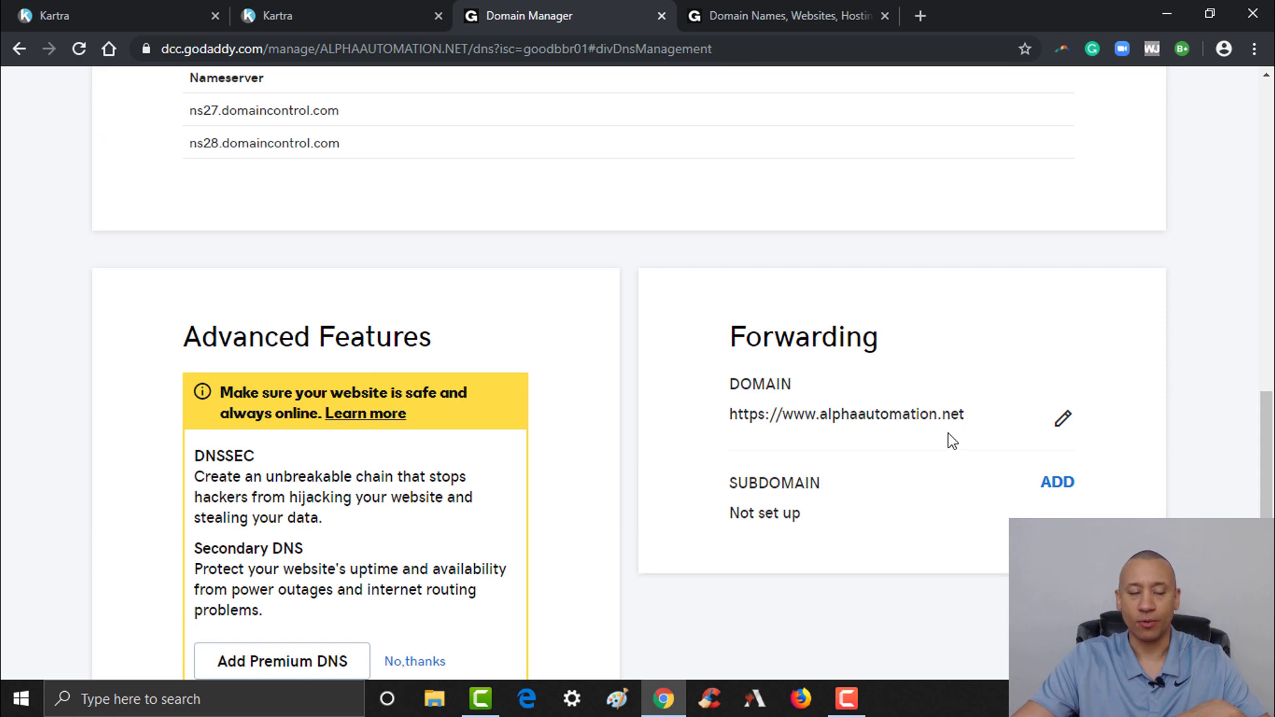
Return to Kartra, confirm that the domain linking steps are completed, and proceed to the index and 404 page settings
{"action": "left_click", "coordinate": [115, 3]}
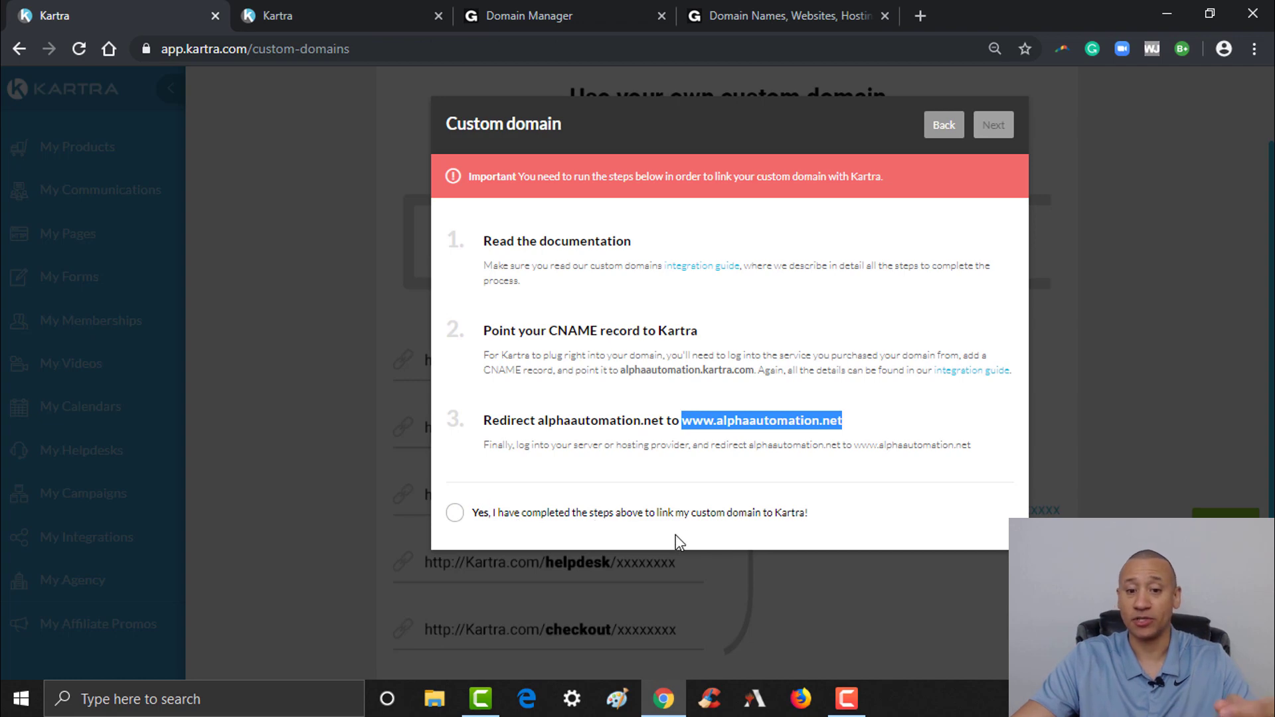
{"action": "left_click", "coordinate": [457, 517]}
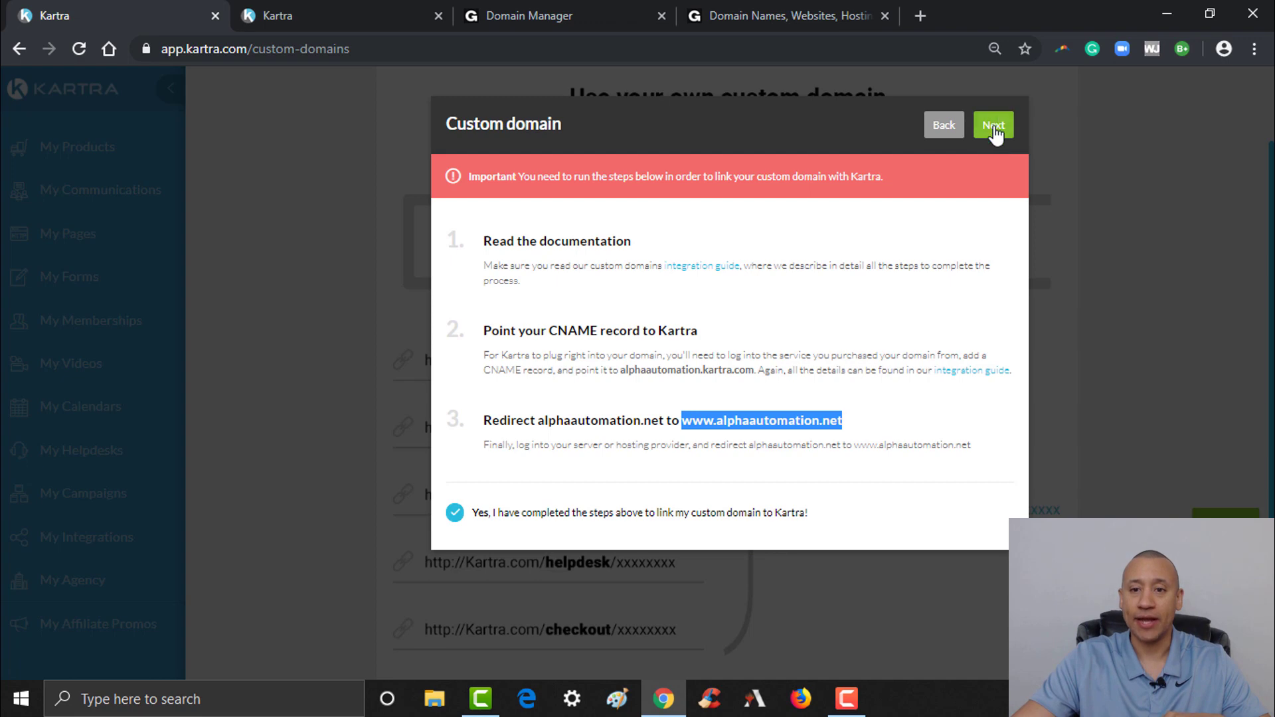
{"action": "left_click", "coordinate": [996, 128]}
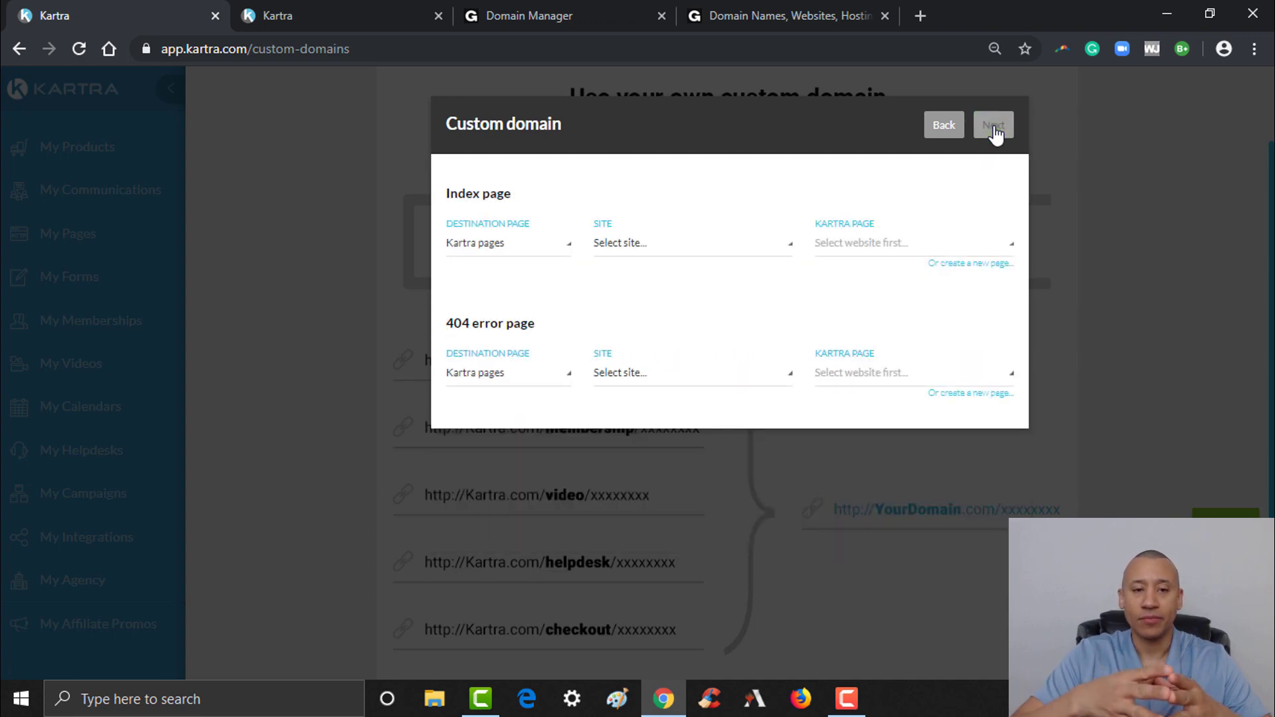
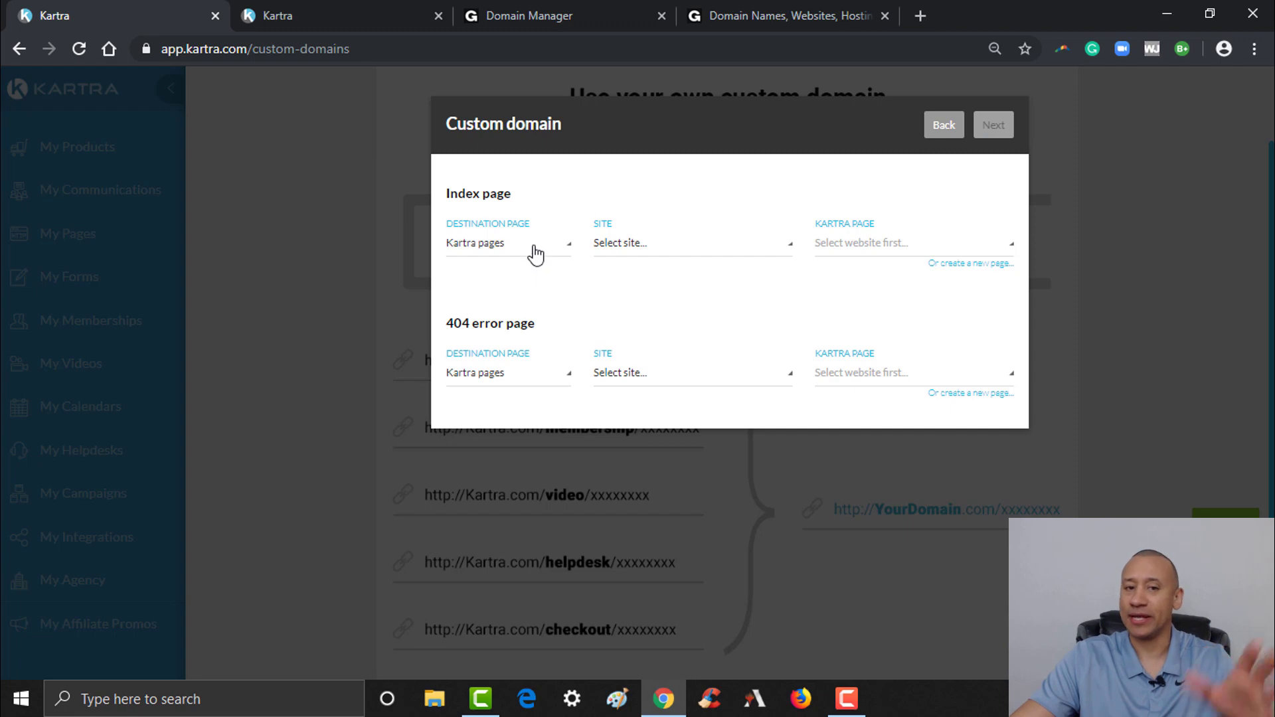
{"action": "left_click", "coordinate": [535, 251]}
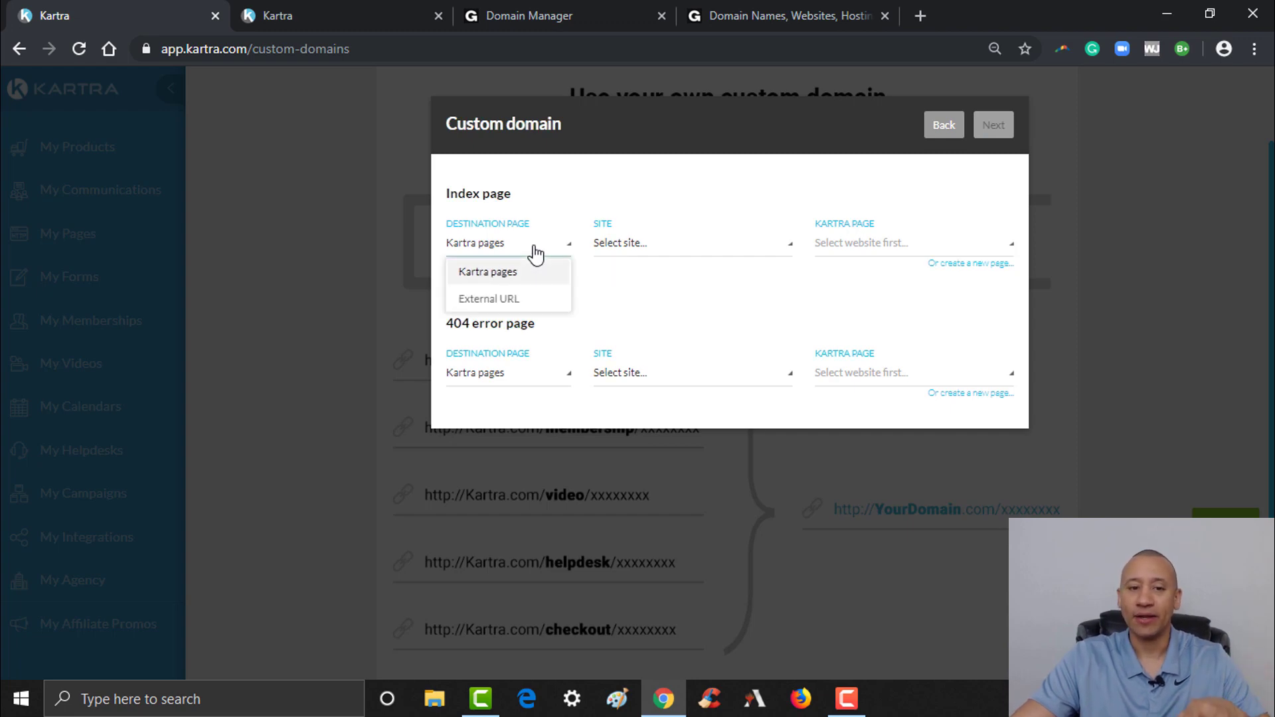
{"action": "left_click", "coordinate": [479, 297]}
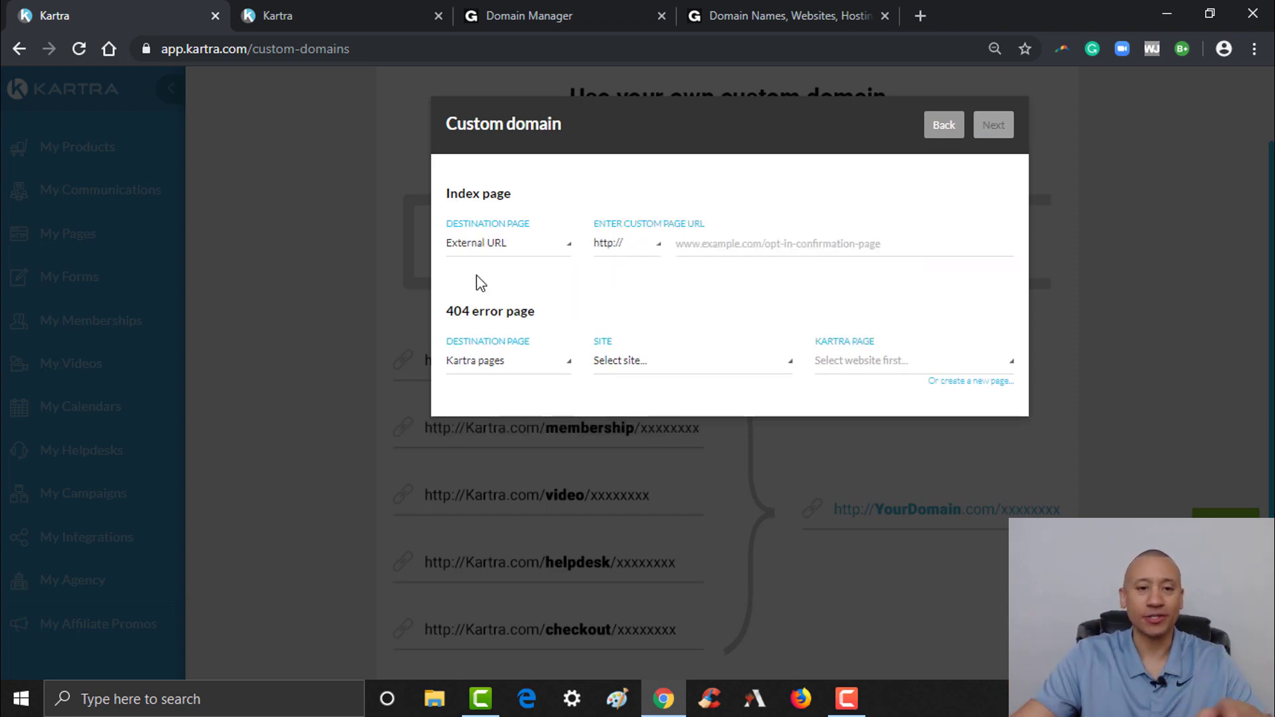
{"action": "left_click", "coordinate": [516, 249]}
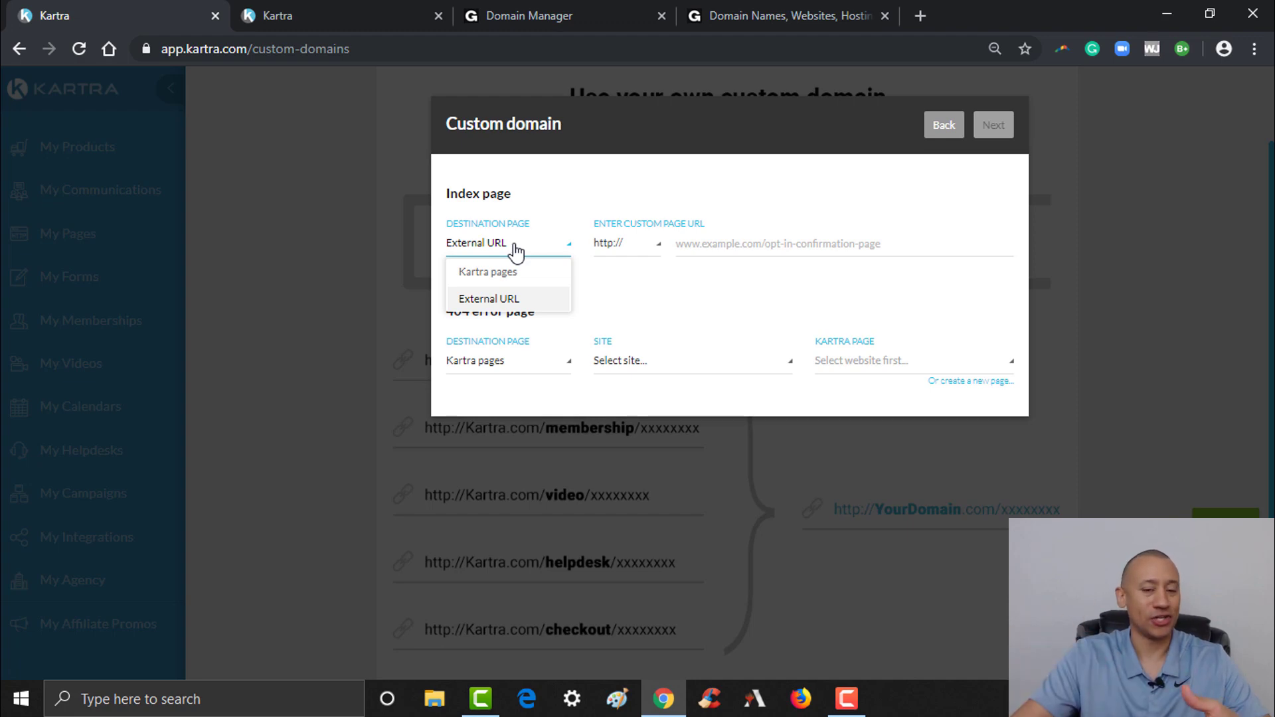
{"action": "left_click", "coordinate": [517, 273]}
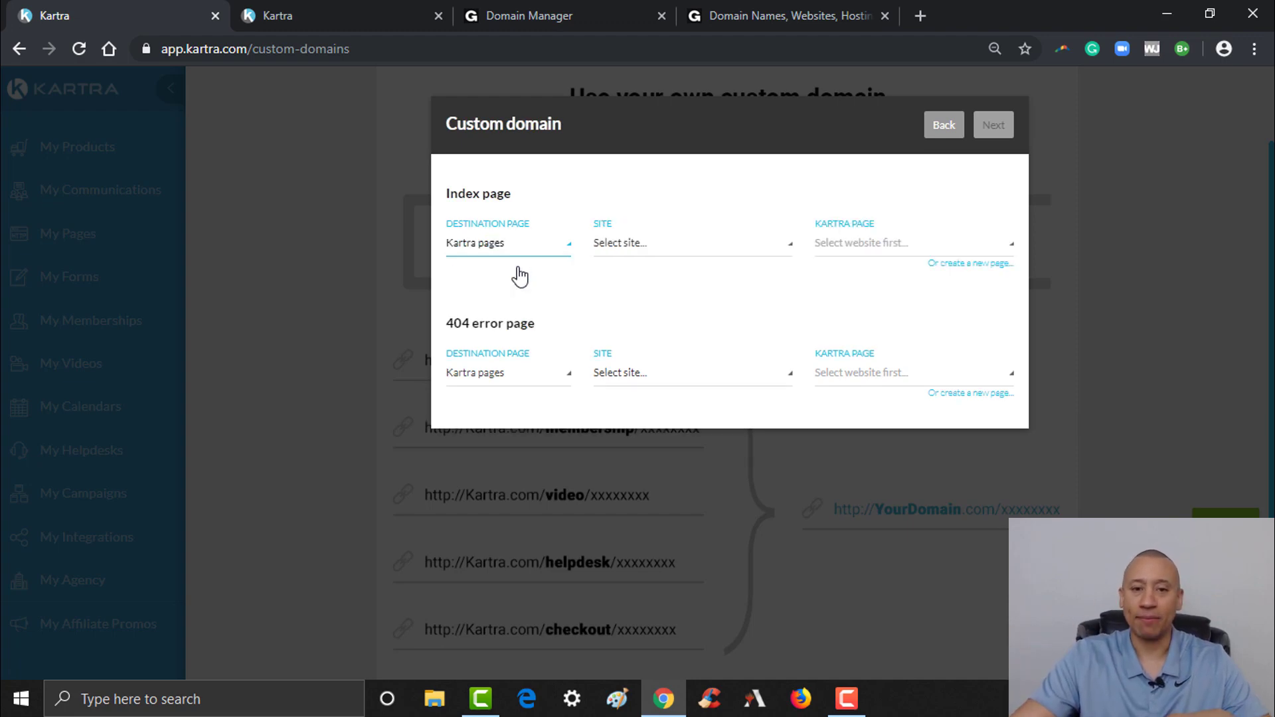
Set the domain's index page to Test Consulting Product Page, with No site in particular as the site
{"action": "left_click", "coordinate": [670, 252]}
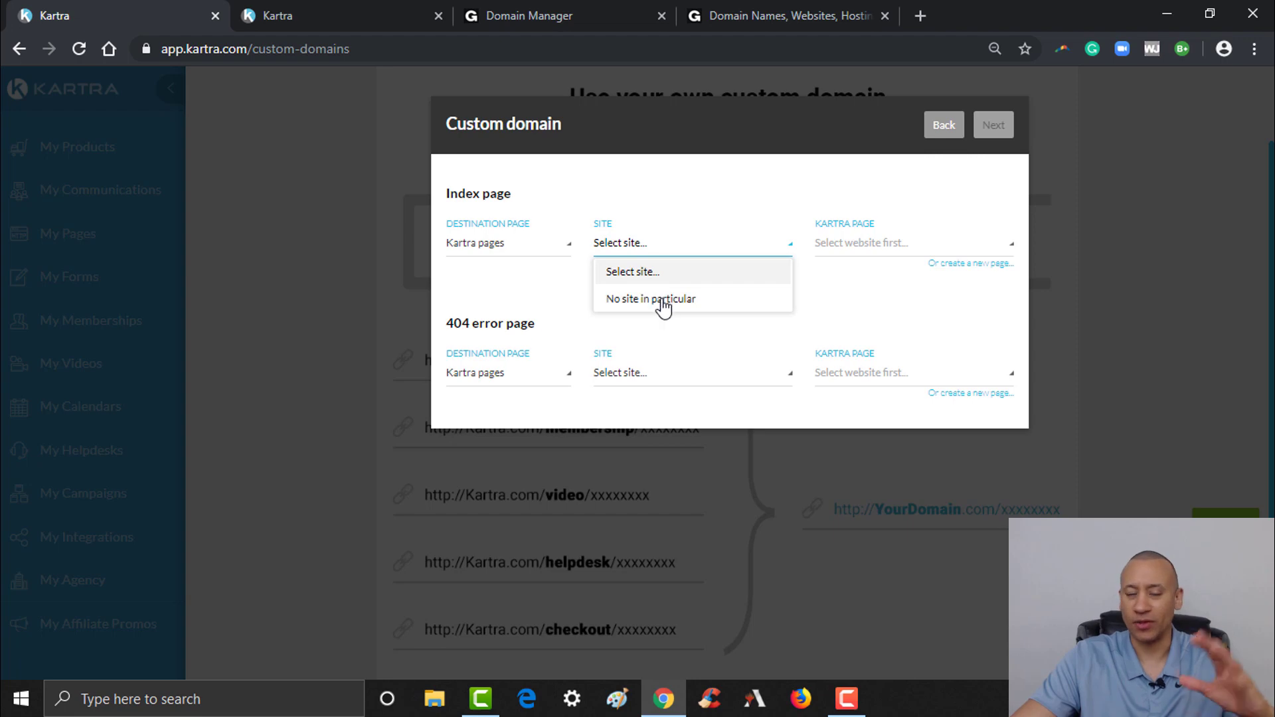
{"action": "left_click", "coordinate": [662, 307]}
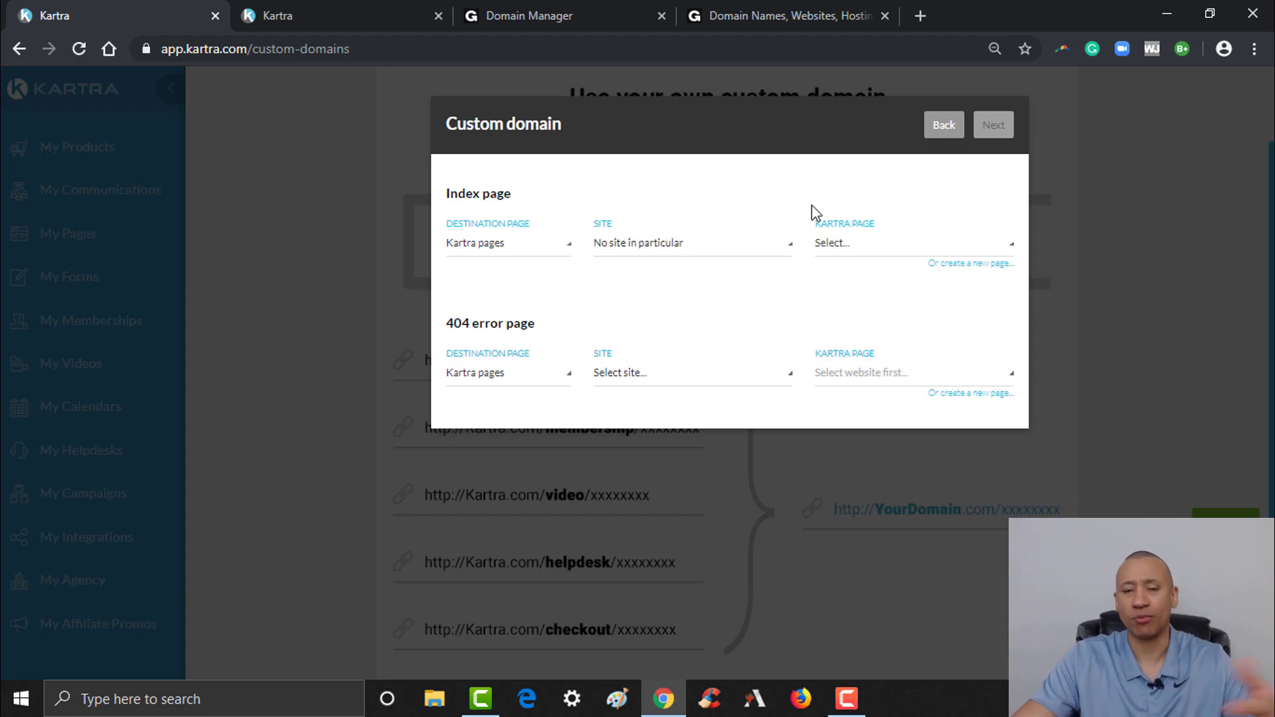
{"action": "left_click", "coordinate": [838, 246]}
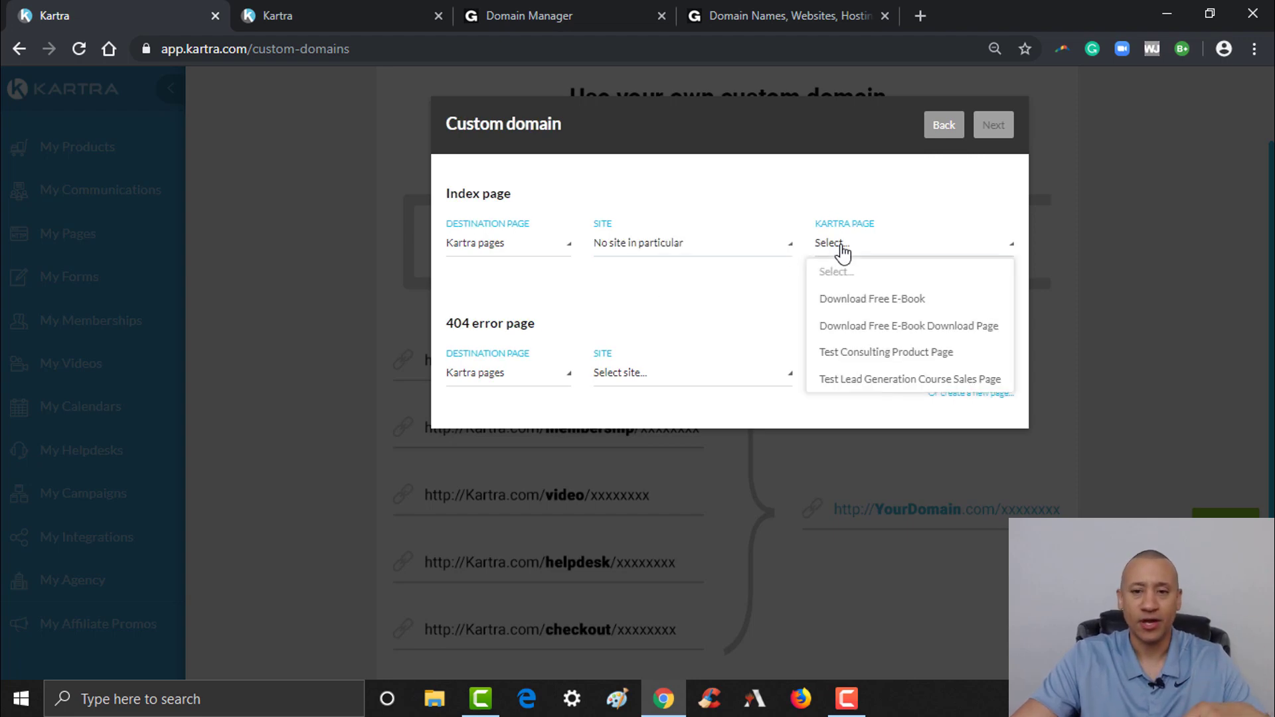
{"action": "left_click", "coordinate": [850, 360]}
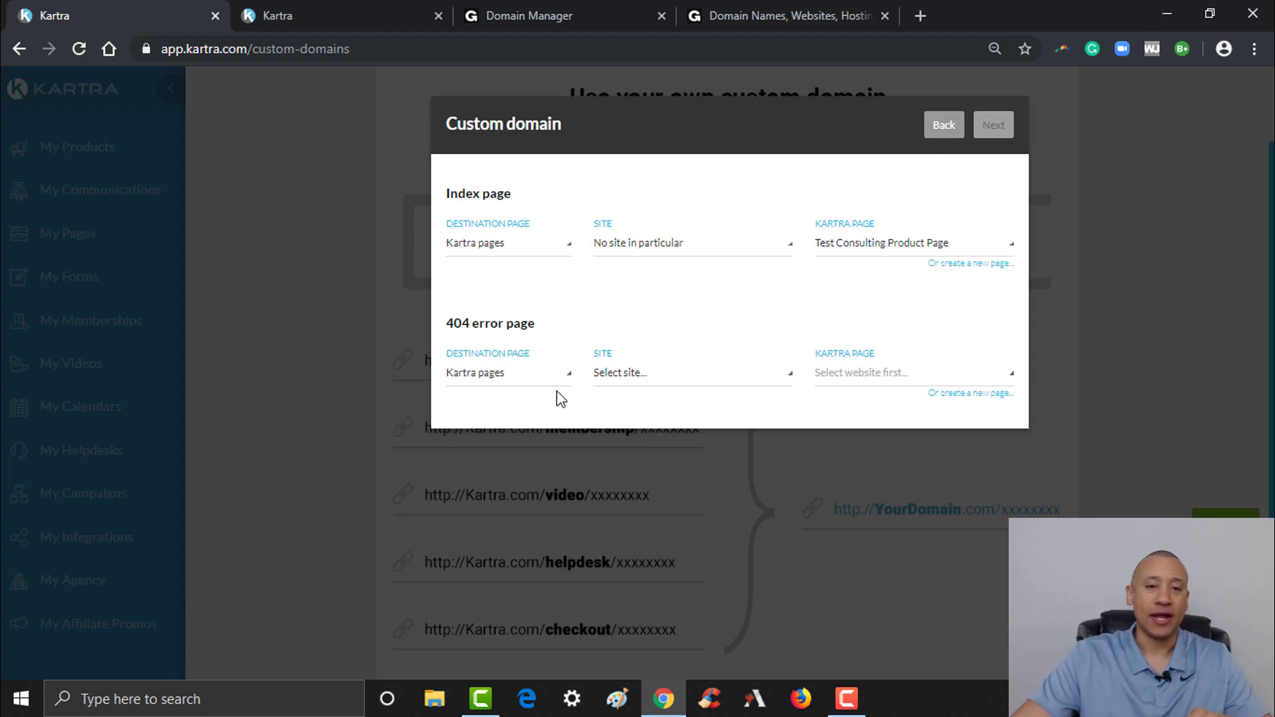
Set the domain's 404 error page to Download Free E-Book, with No site in particular as the site
{"action": "left_click", "coordinate": [657, 373]}
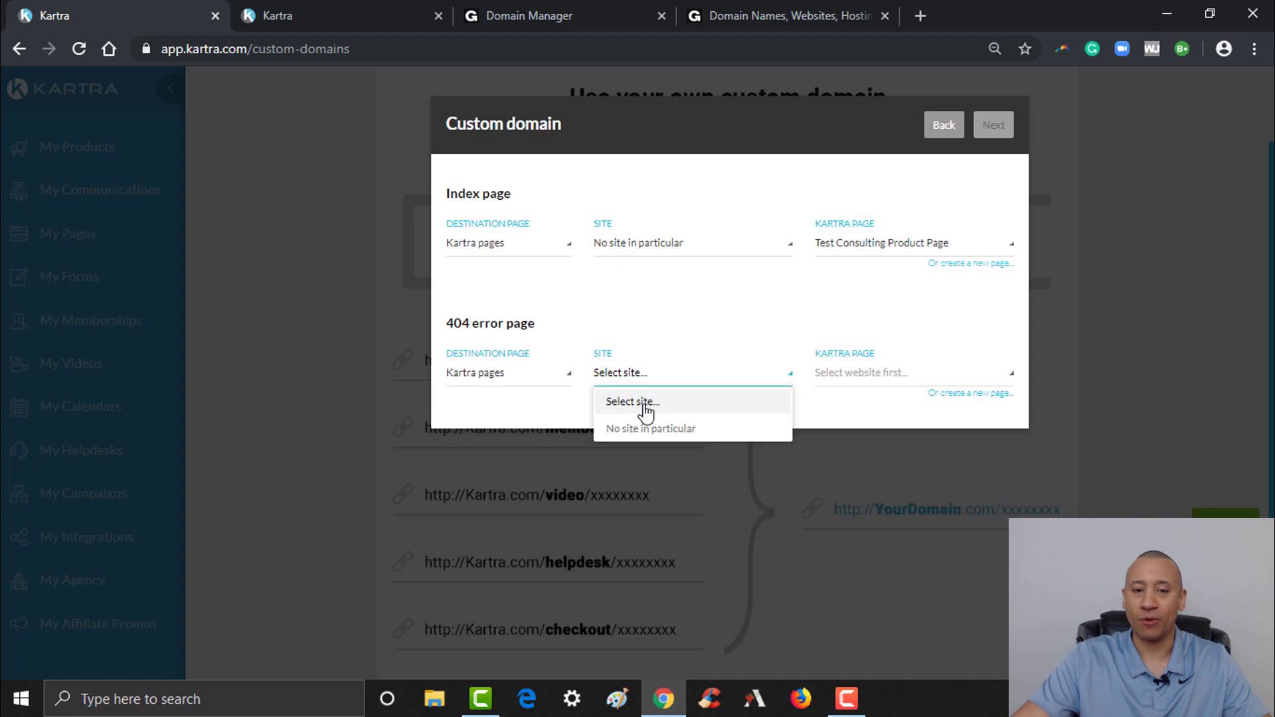
{"action": "left_click", "coordinate": [621, 427]}
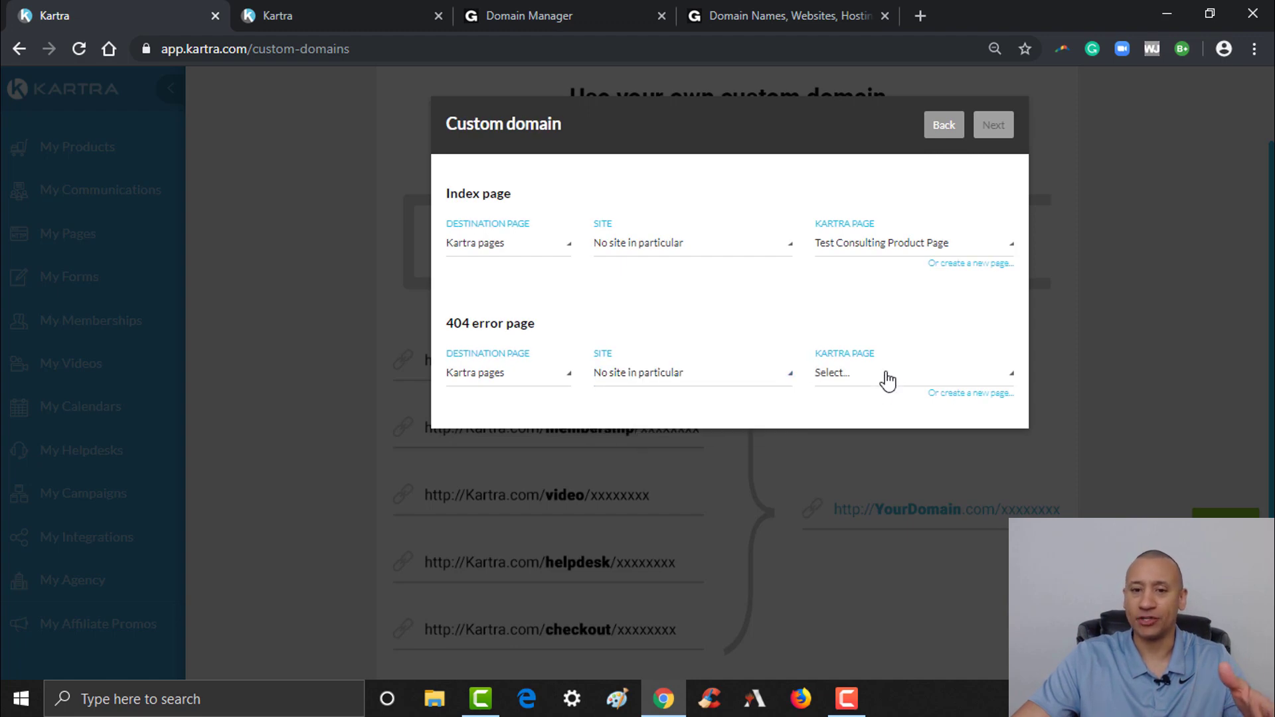
{"action": "left_click", "coordinate": [885, 375]}
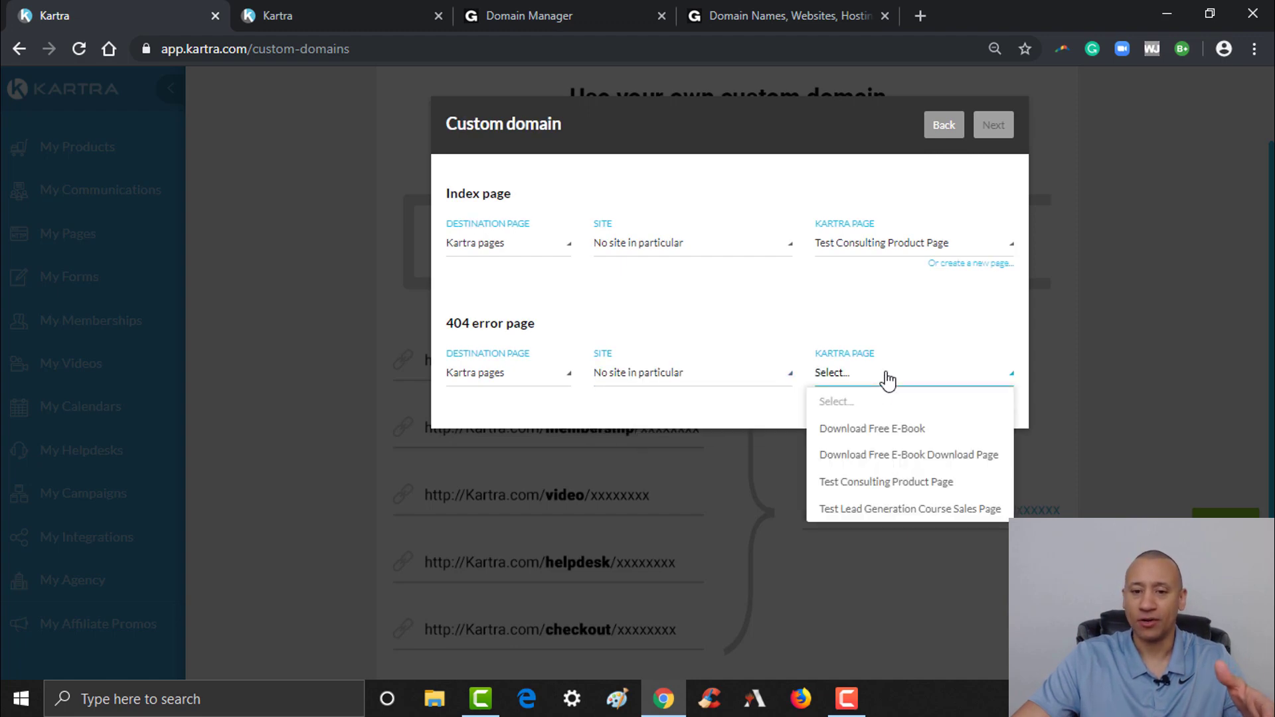
{"action": "left_click", "coordinate": [882, 432]}
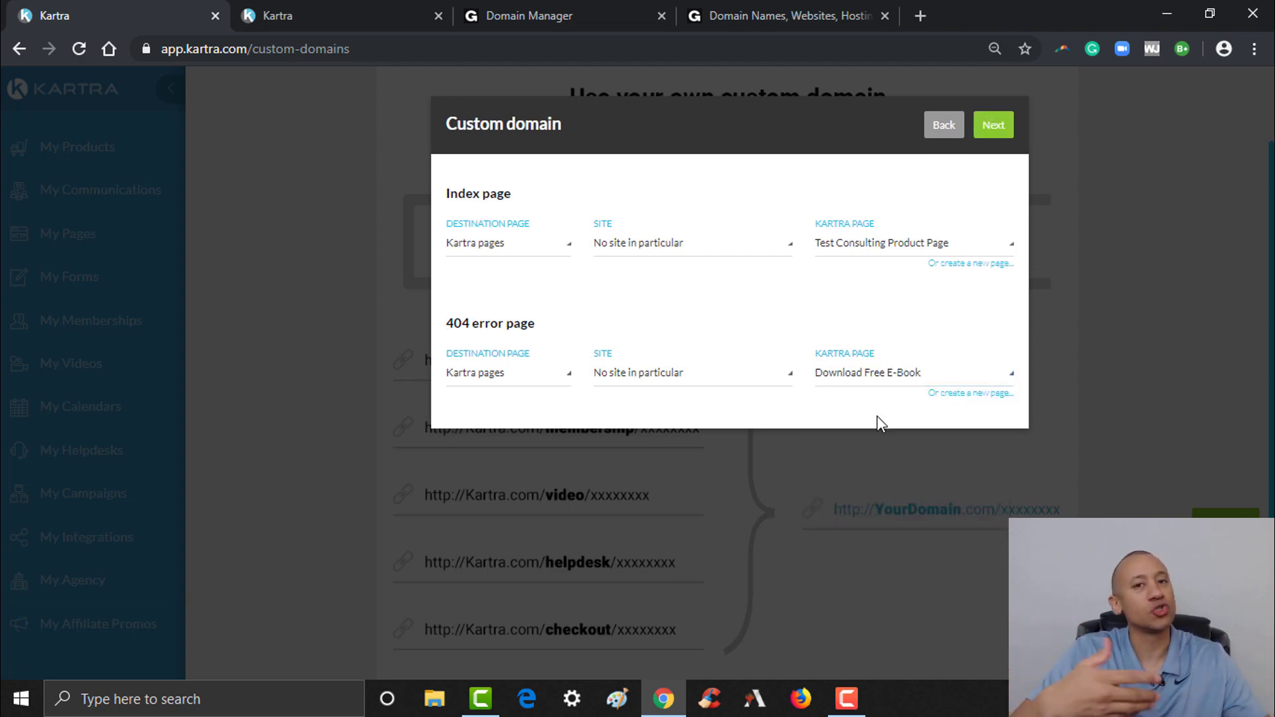
Submit the custom domain settings to start the integration, close the notice and check the domain's status in the list
{"action": "left_click", "coordinate": [993, 127]}
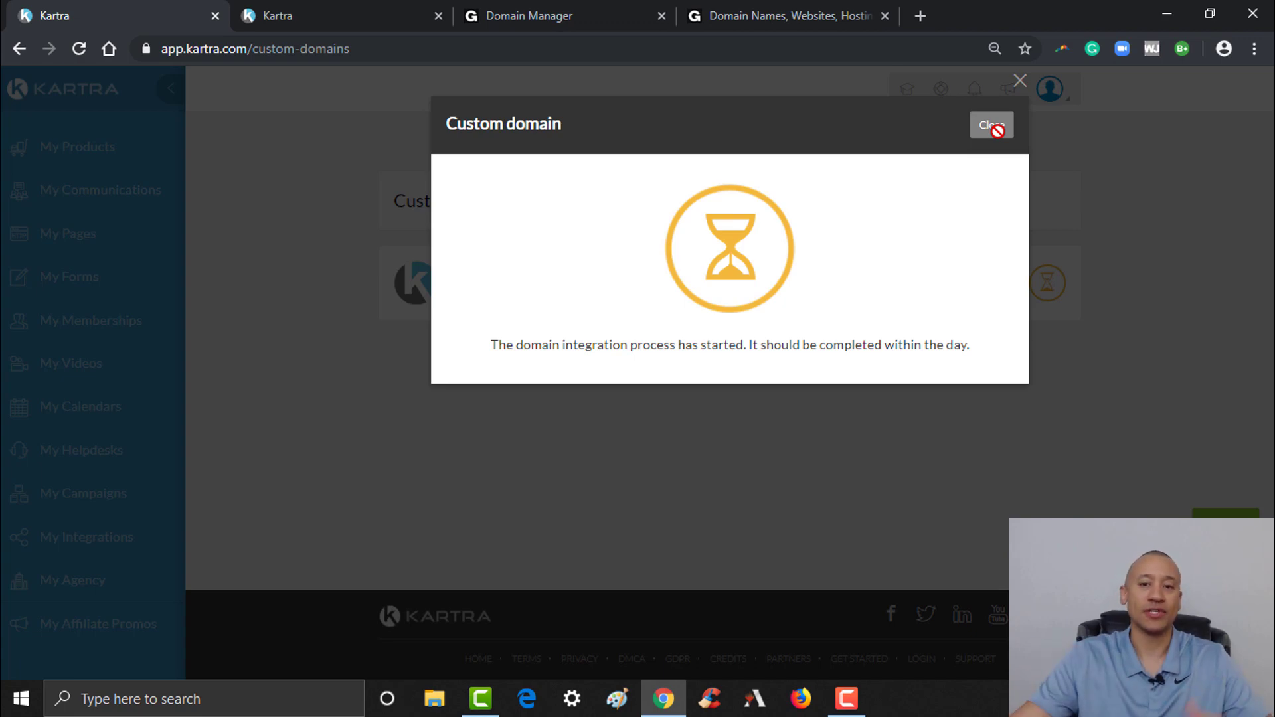
{"action": "left_click", "coordinate": [990, 127]}
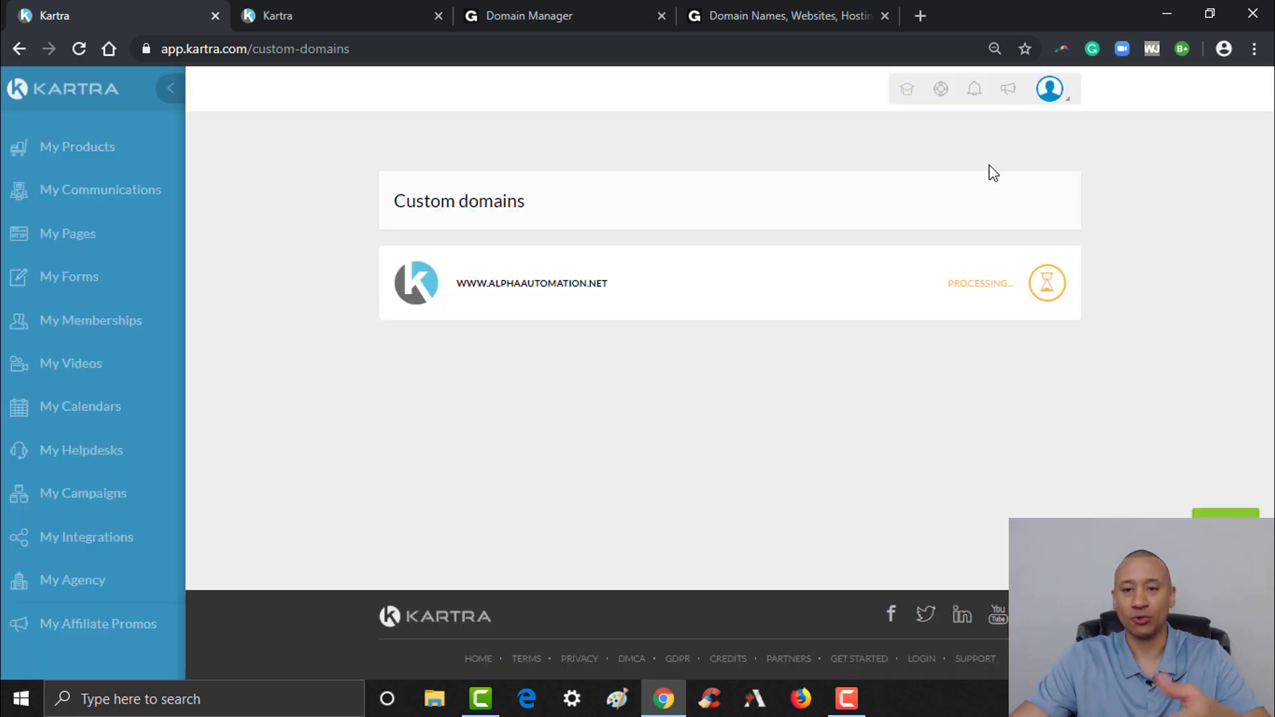
{"action": "mouse_move", "coordinate": [920, 292]}
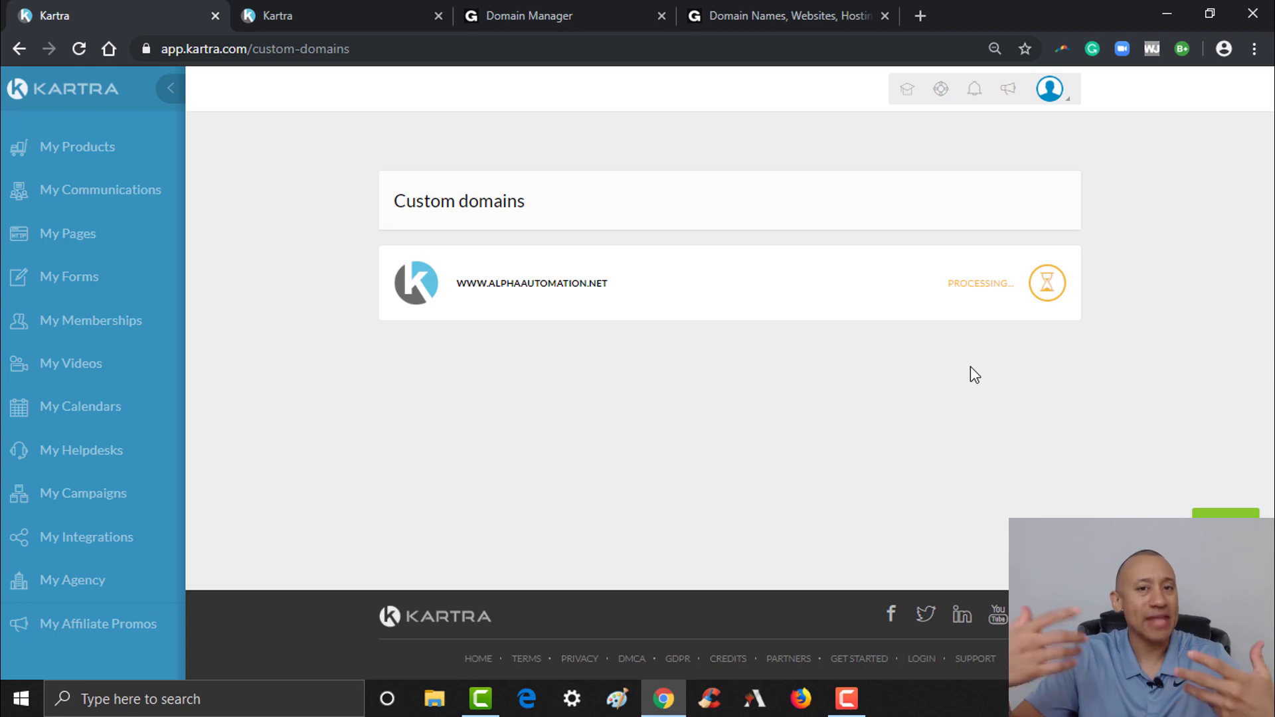
{"action": "mouse_move", "coordinate": [1054, 296]}
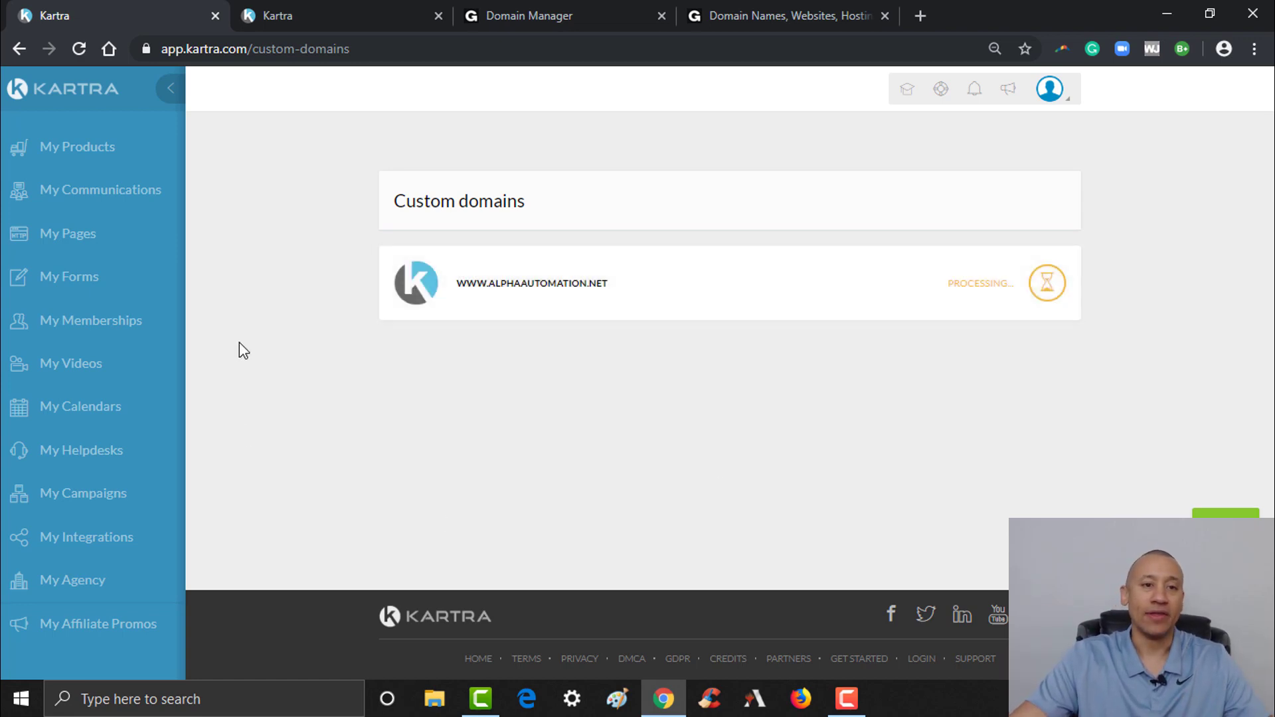
Return to the open Publish page dialog and examine which domains and URL ending its page link offers for editing
{"action": "left_click", "coordinate": [338, 2]}
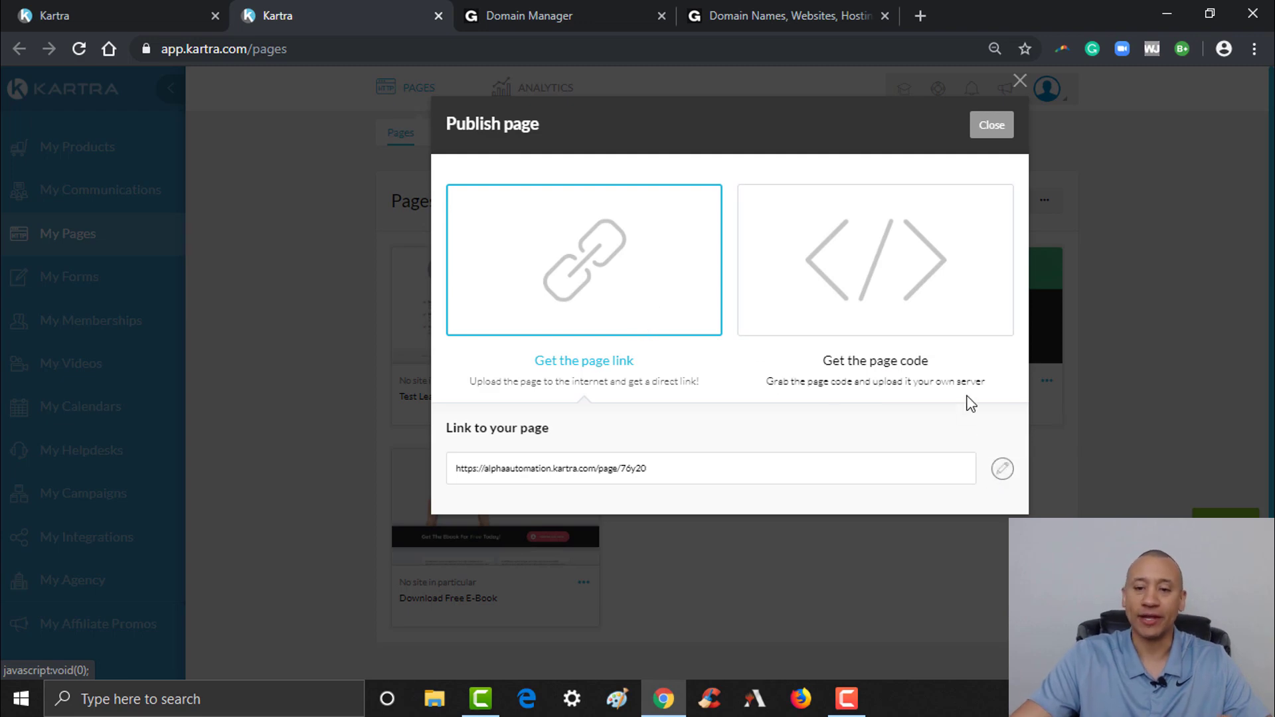
{"action": "left_click", "coordinate": [1004, 471]}
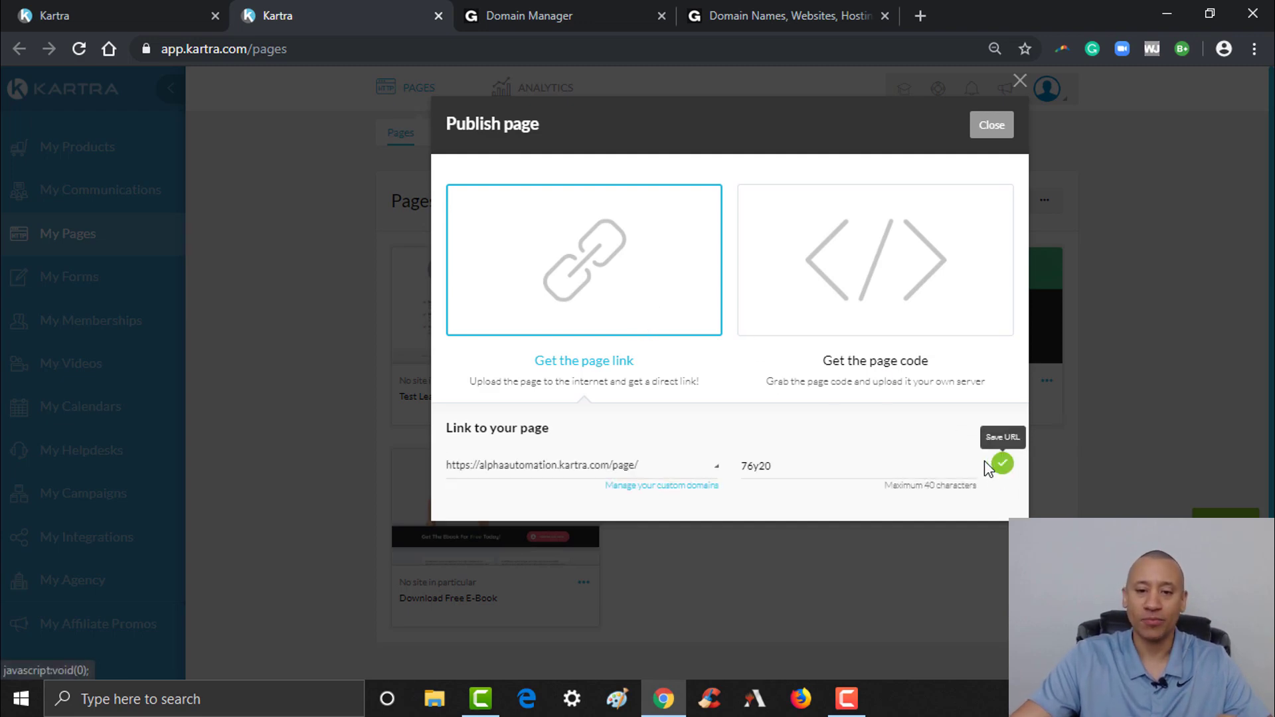
{"action": "left_click", "coordinate": [642, 469]}
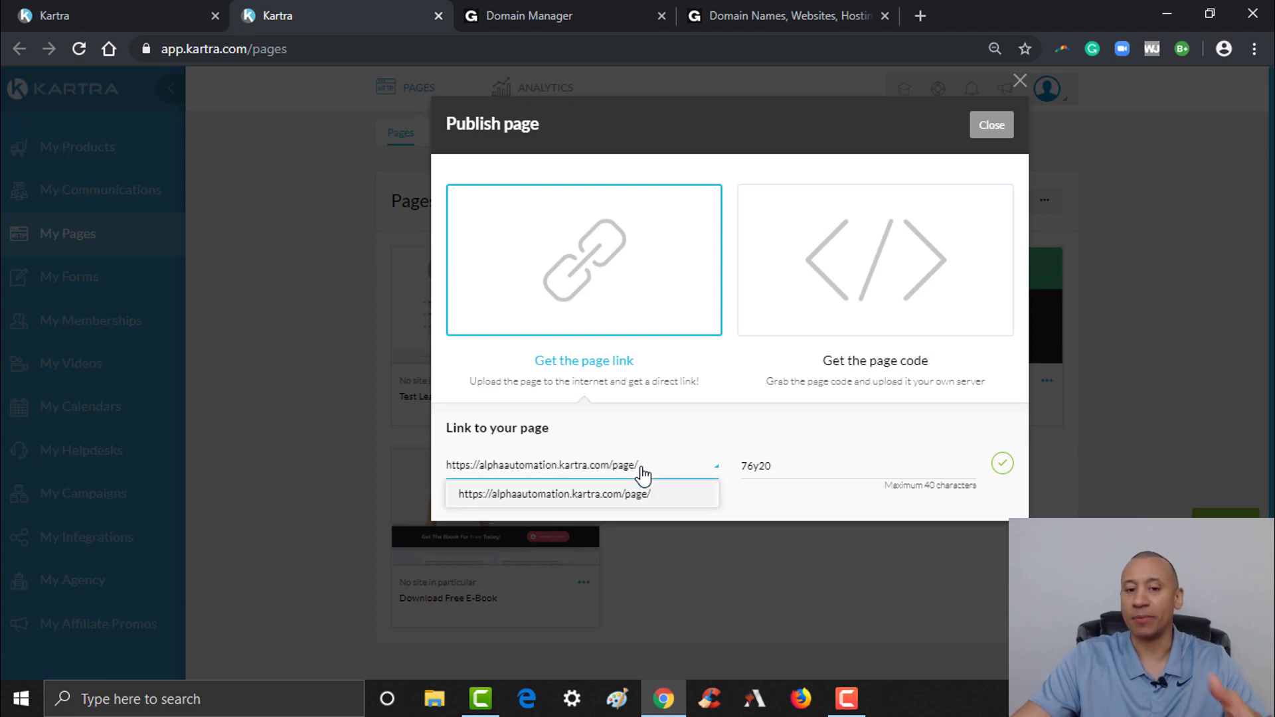
{"action": "left_click", "coordinate": [642, 468]}
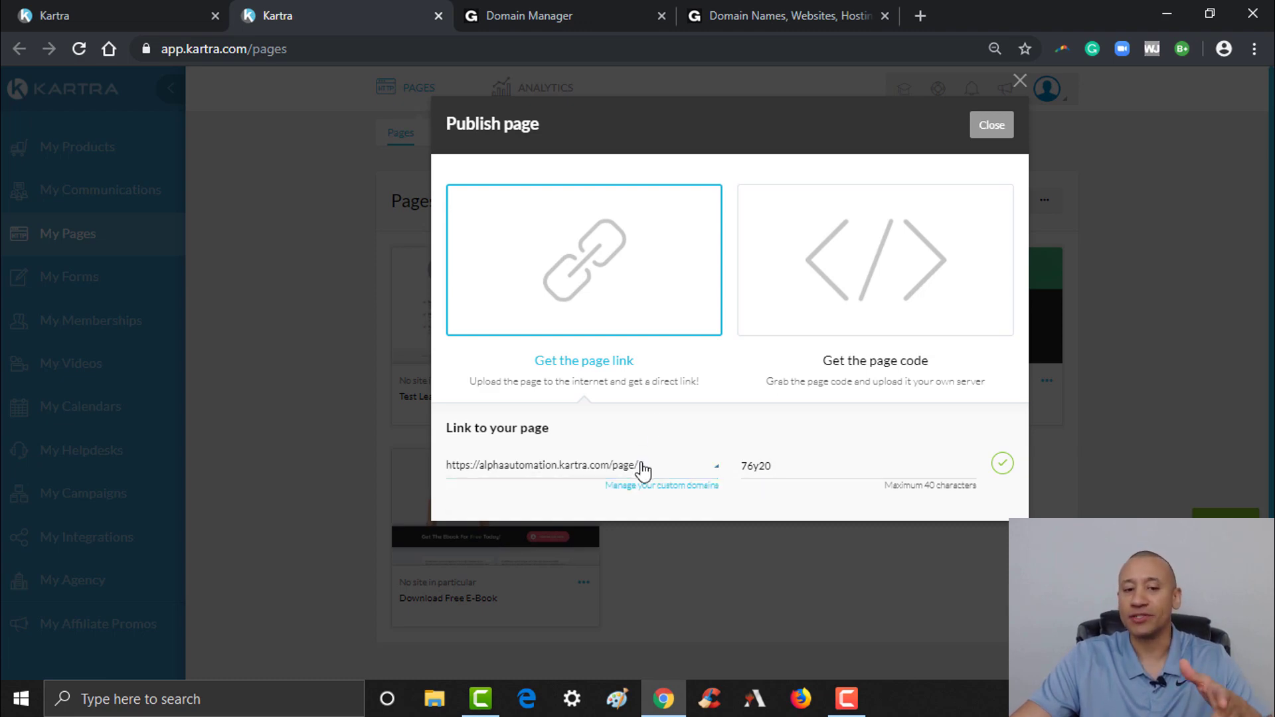
{"action": "left_click", "coordinate": [643, 469]}
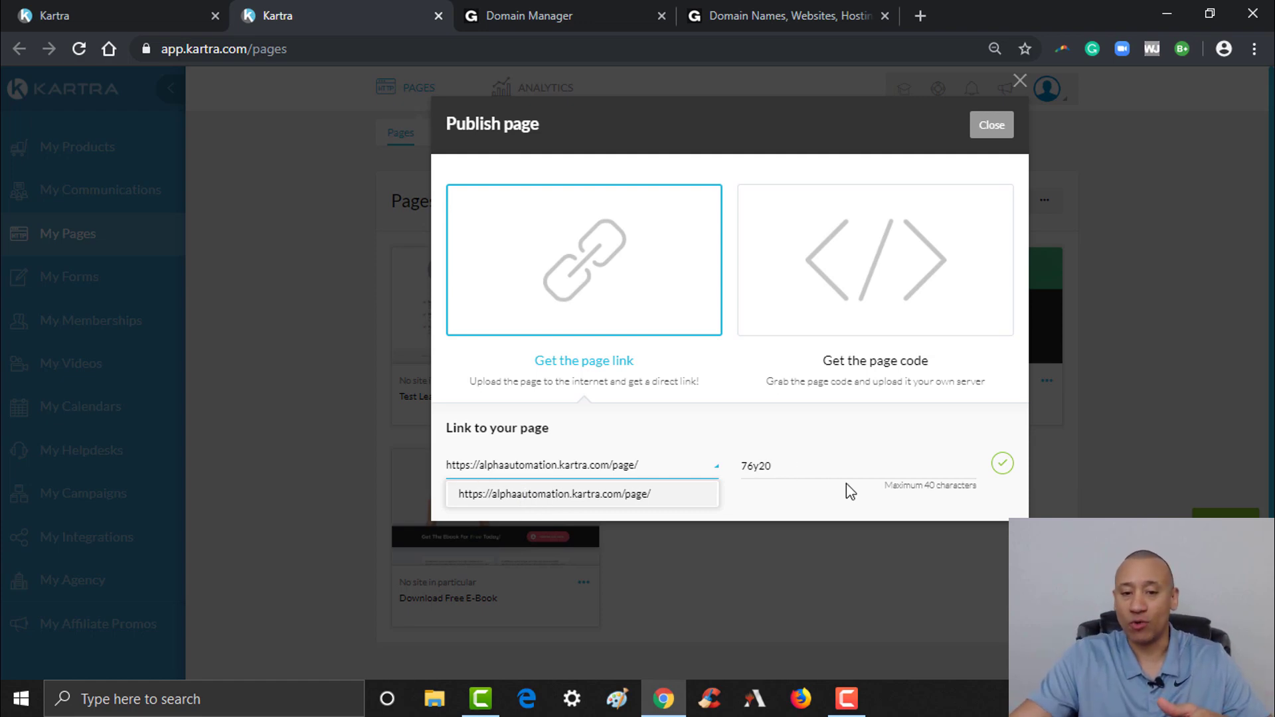
{"action": "left_click_drag", "start_coordinate": [845, 467], "coordinate": [734, 473]}
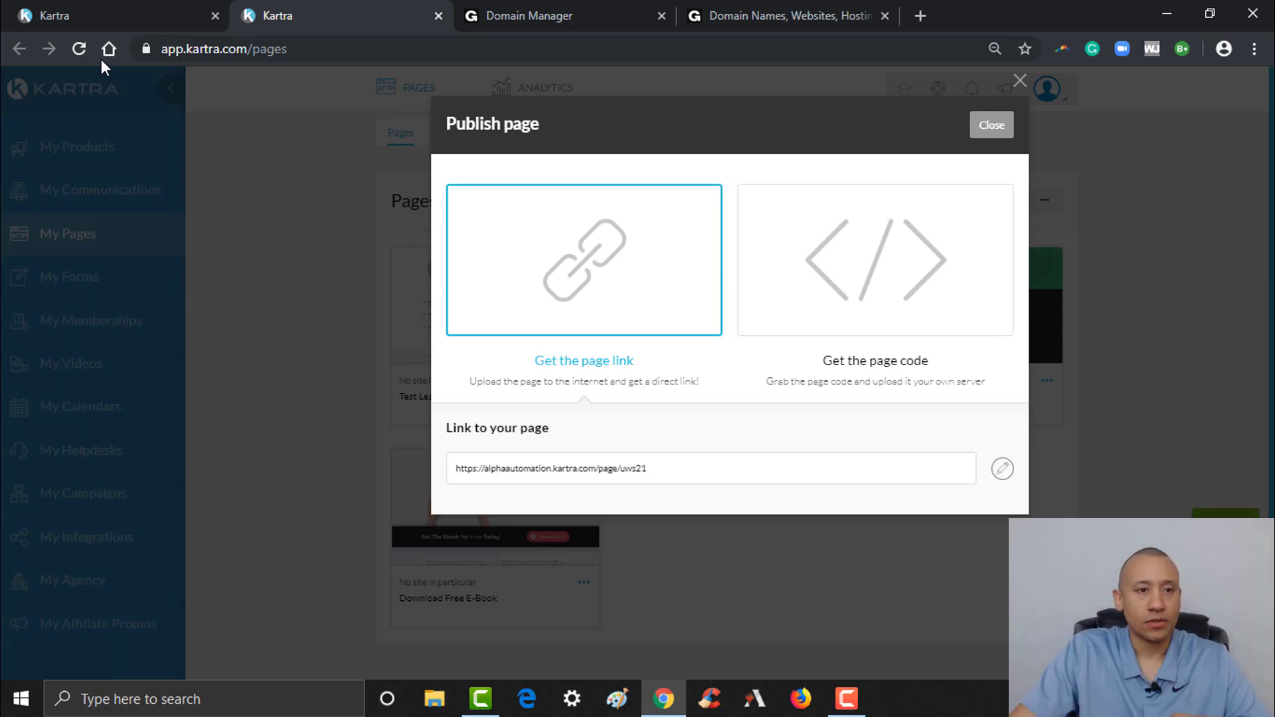
Reload the pages list and get the page link for the Test Lead Generation Course Sales Page
{"action": "left_click", "coordinate": [82, 49]}
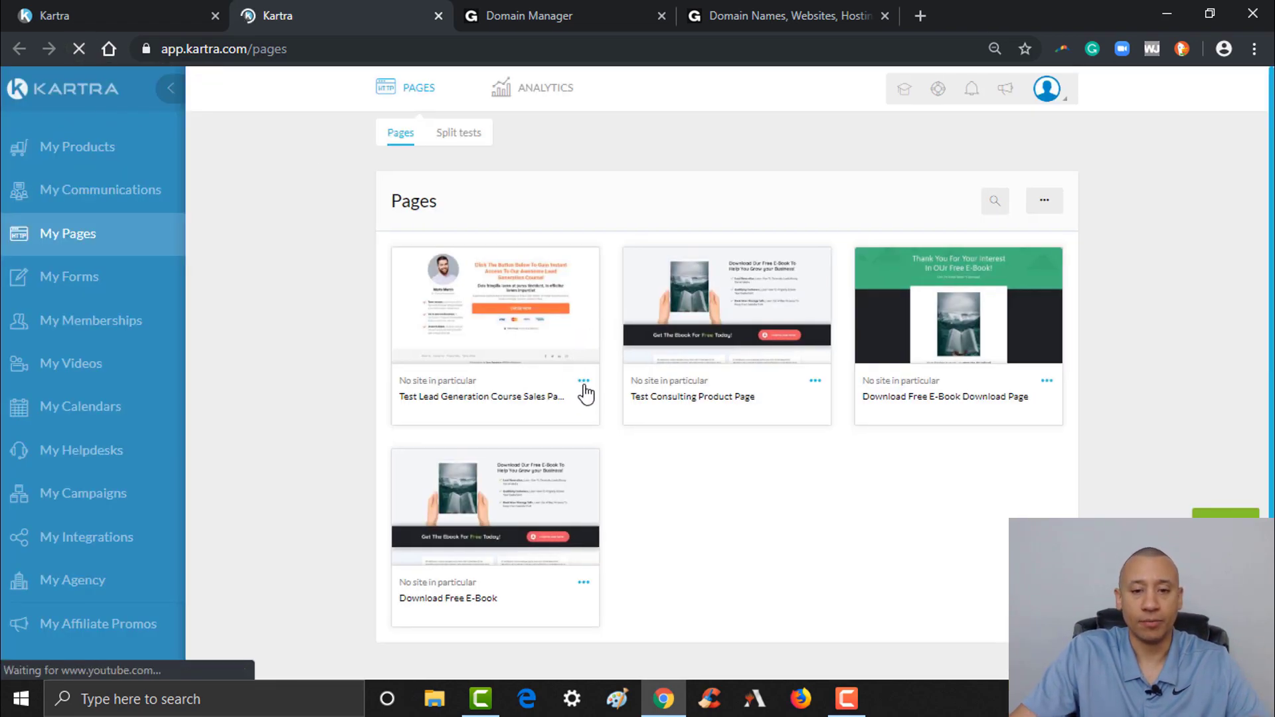
{"action": "left_click", "coordinate": [585, 381]}
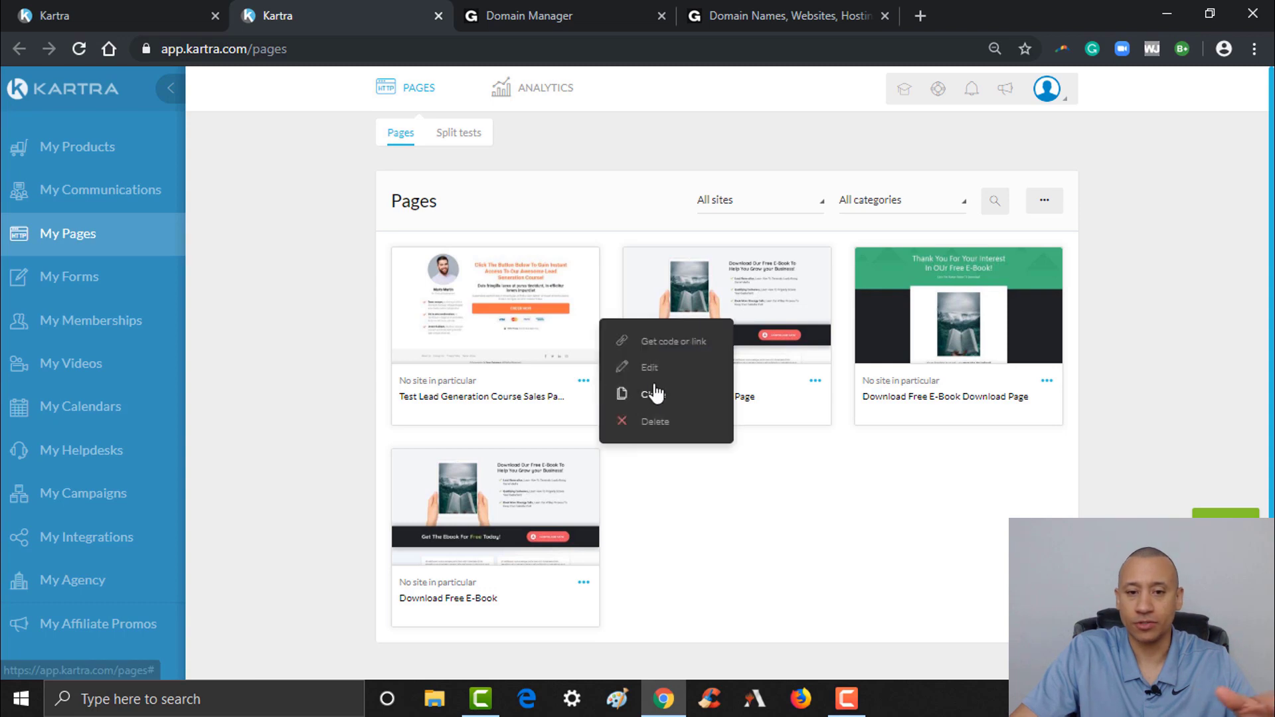
{"action": "left_click", "coordinate": [673, 342]}
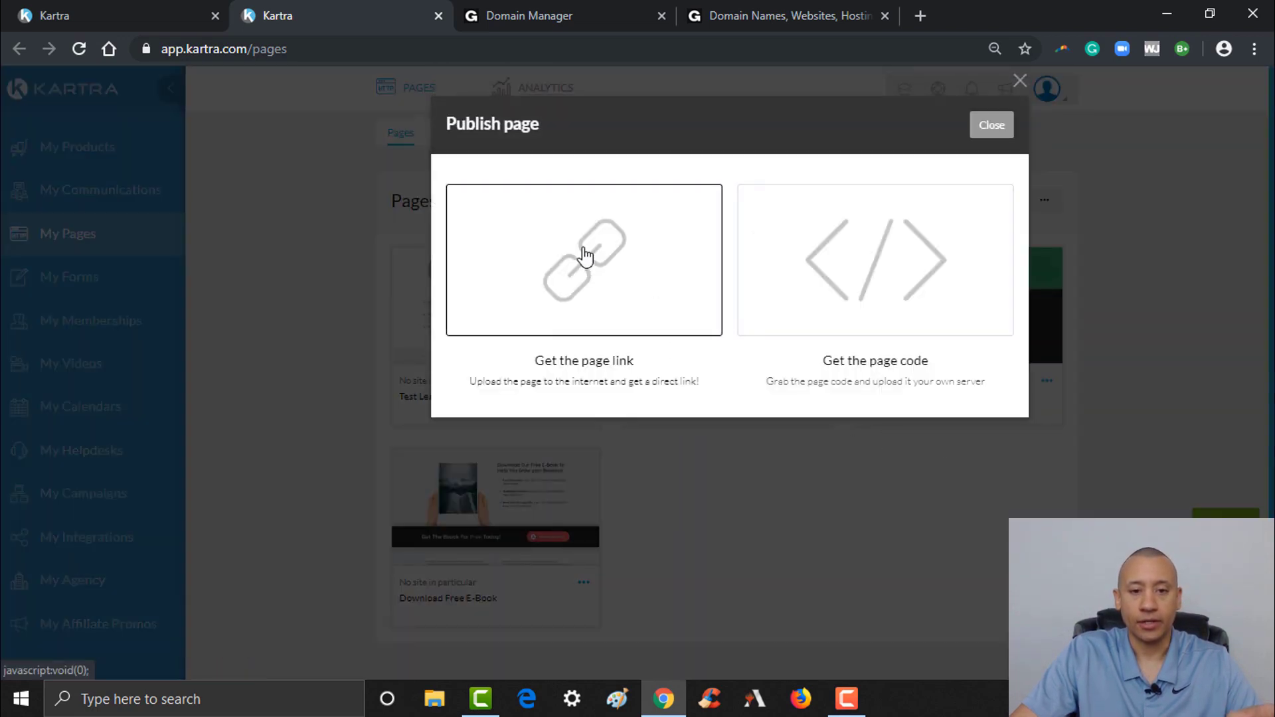
{"action": "left_click", "coordinate": [584, 255]}
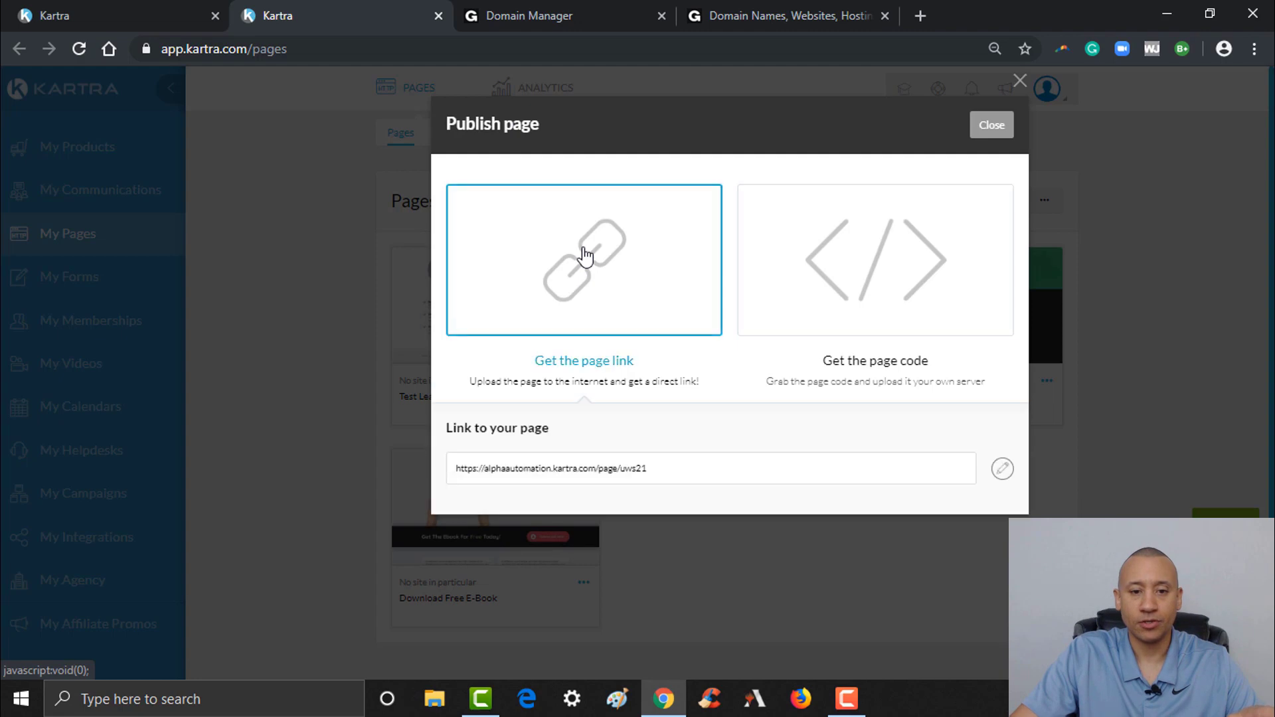
Examine the domain choices for the sales page link, keep the kartra.com address and highlight the full link
{"action": "left_click", "coordinate": [1003, 469]}
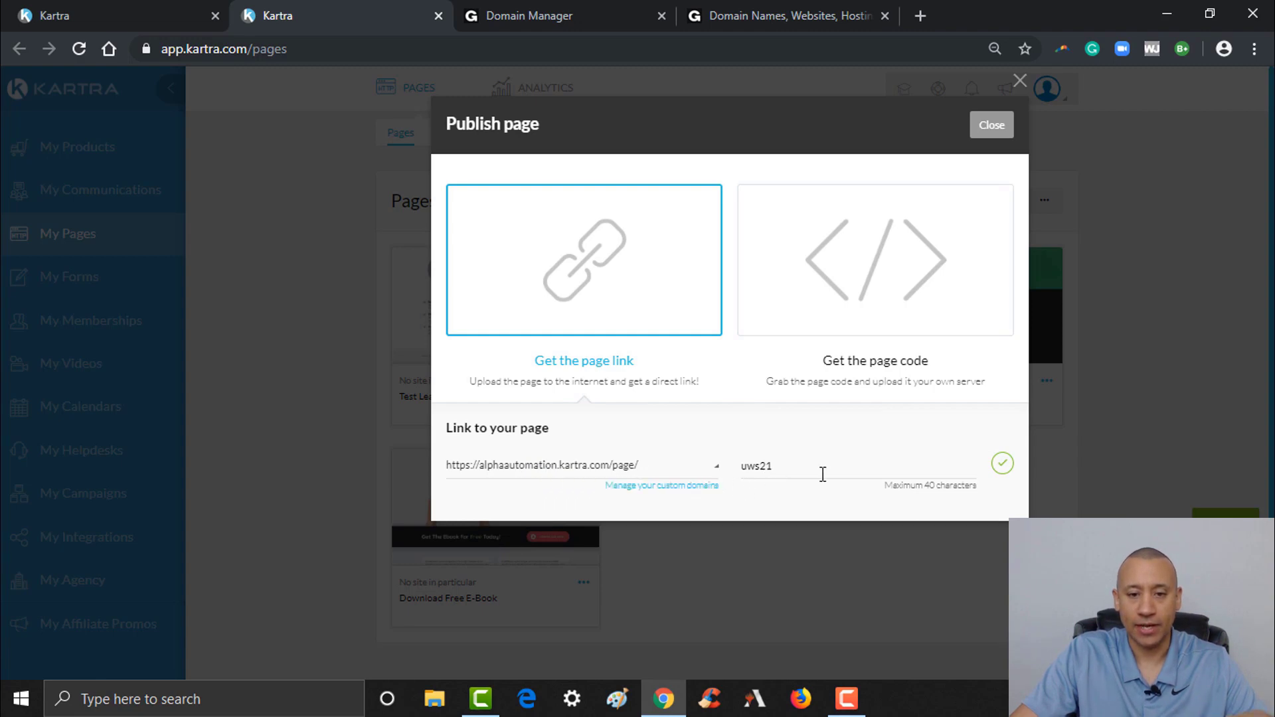
{"action": "left_click", "coordinate": [561, 470]}
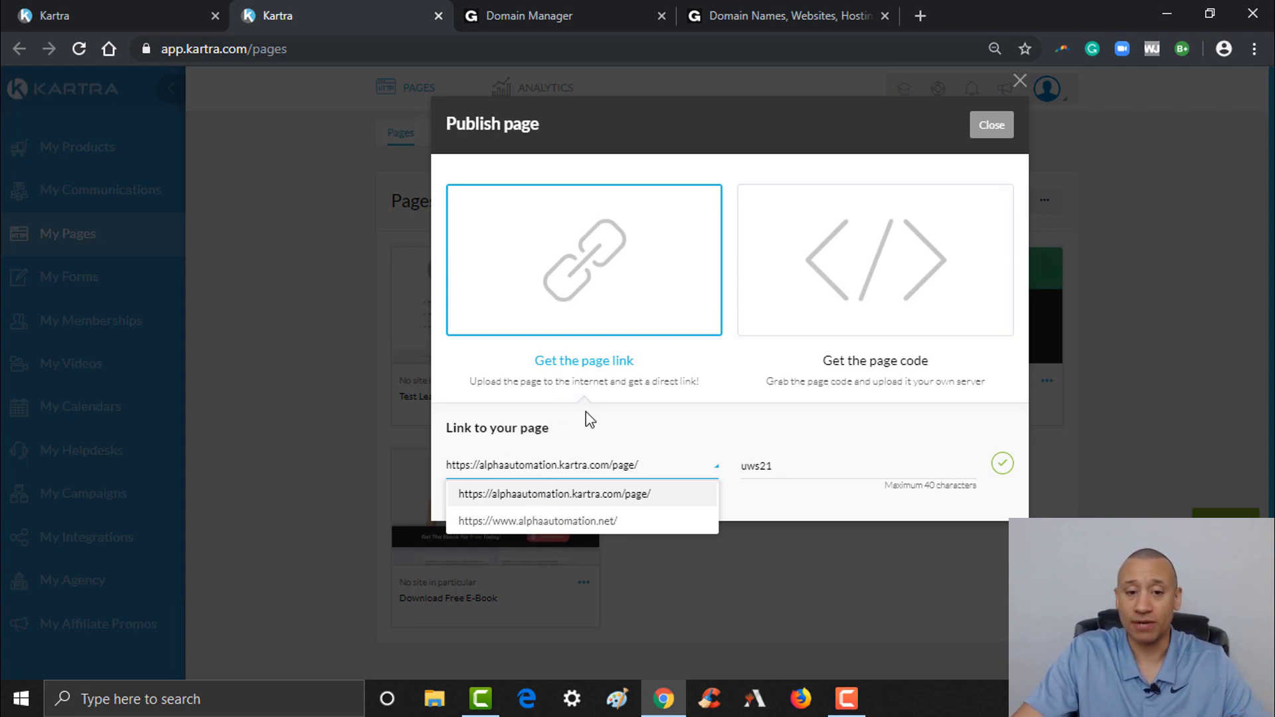
{"action": "left_click", "coordinate": [589, 419]}
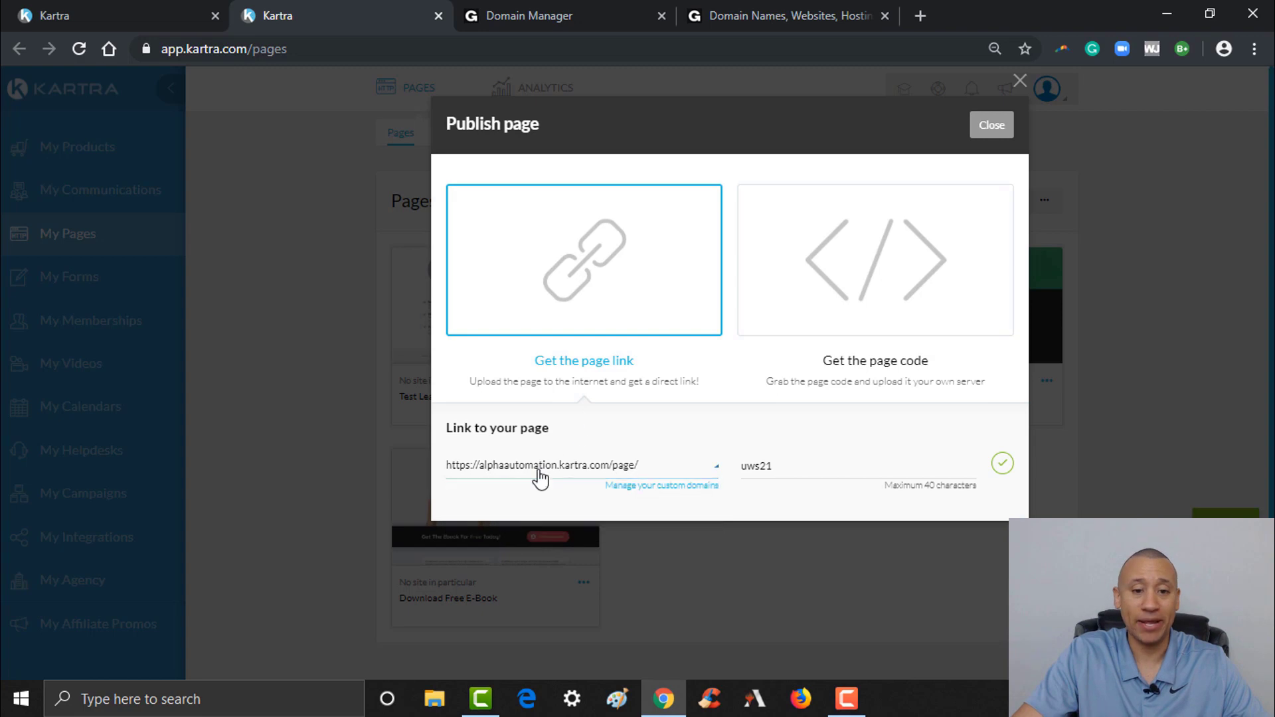
{"action": "left_click", "coordinate": [1003, 463]}
{"action": "left_click_drag", "start_coordinate": [648, 469], "coordinate": [447, 476]}
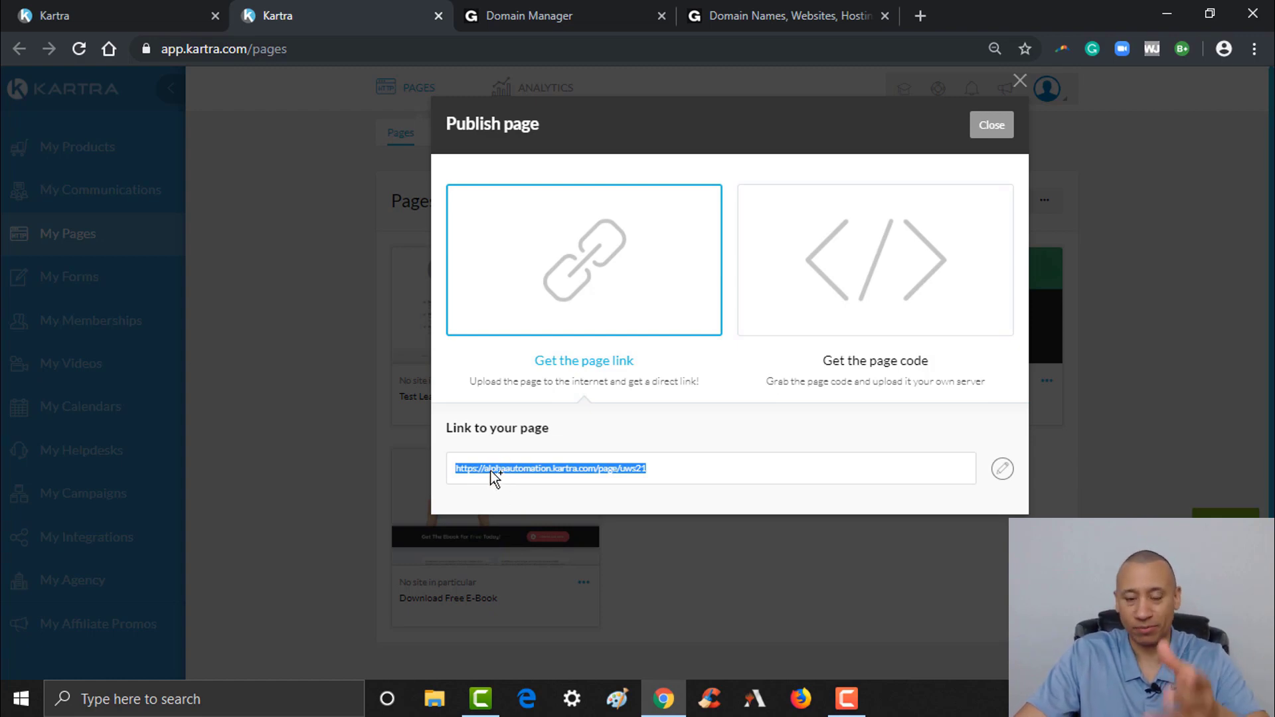
{"action": "left_click", "coordinate": [1002, 468]}
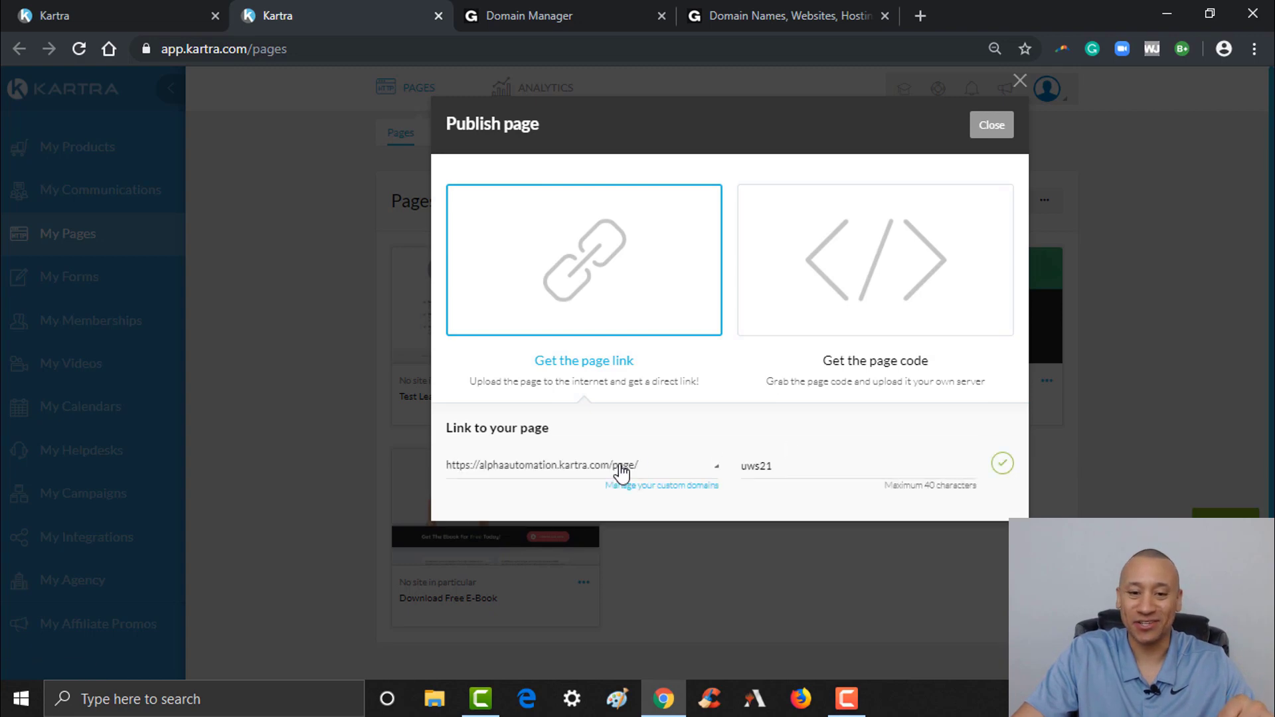
{"action": "left_click", "coordinate": [545, 470]}
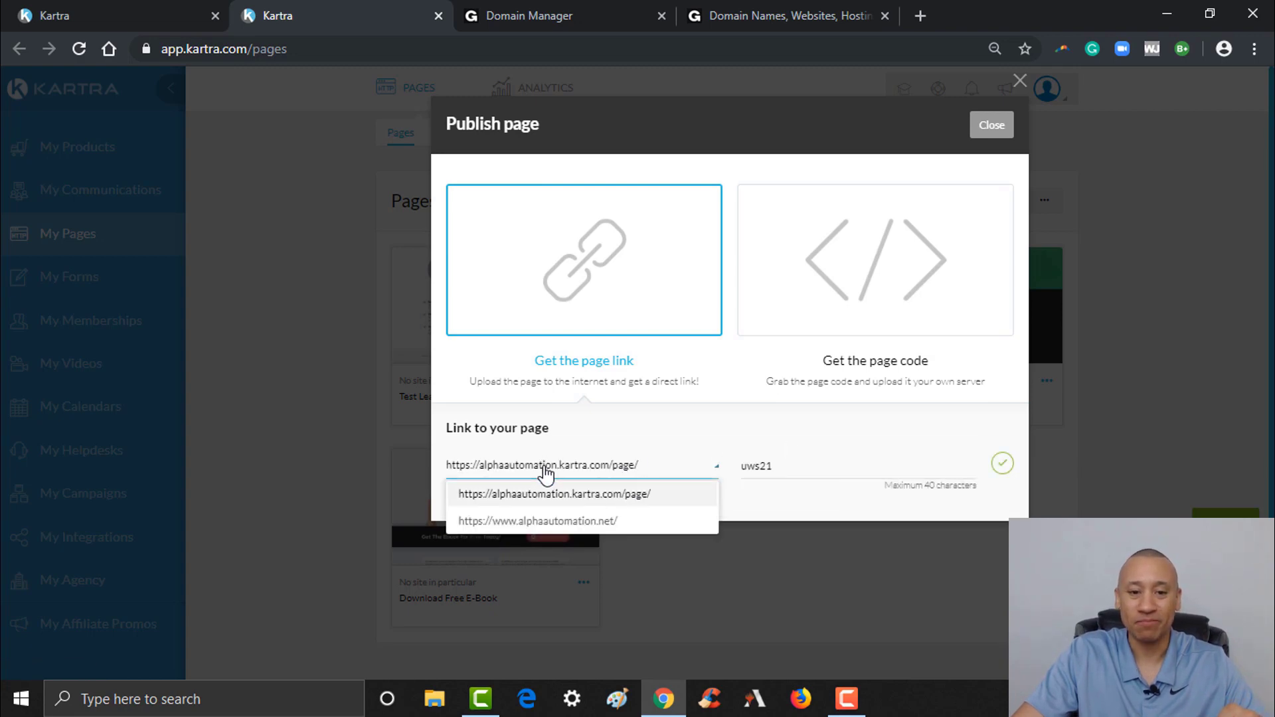
{"action": "left_click", "coordinate": [539, 522]}
{"action": "double_click", "coordinate": [863, 460]}
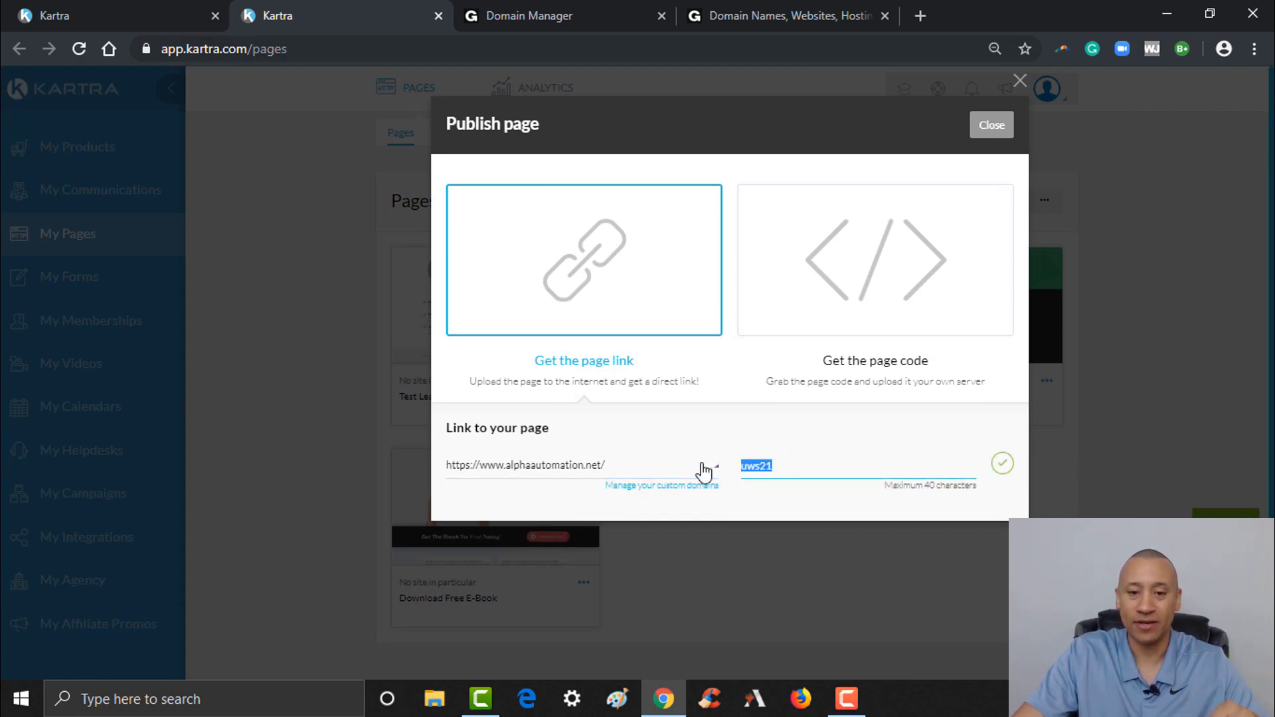
{"action": "type", "text": "home"}
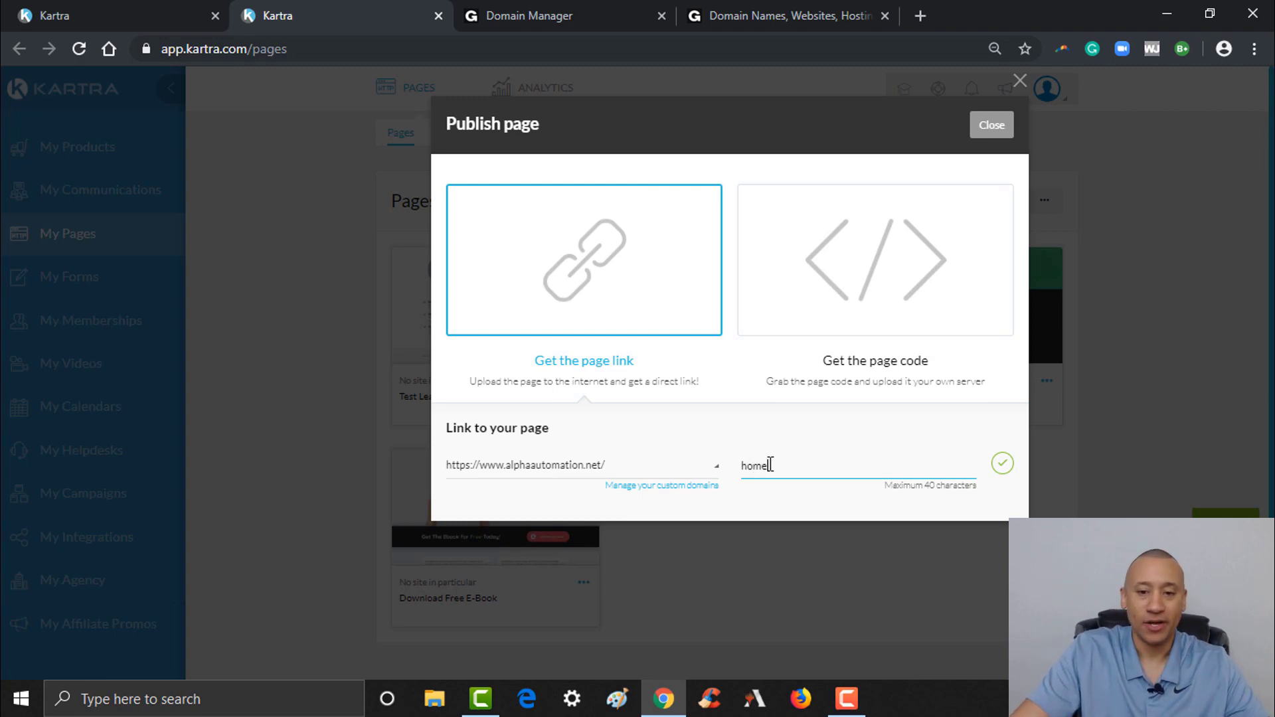
{"action": "key", "text": "ctrl+a"}
{"action": "type", "text": "ebook"}
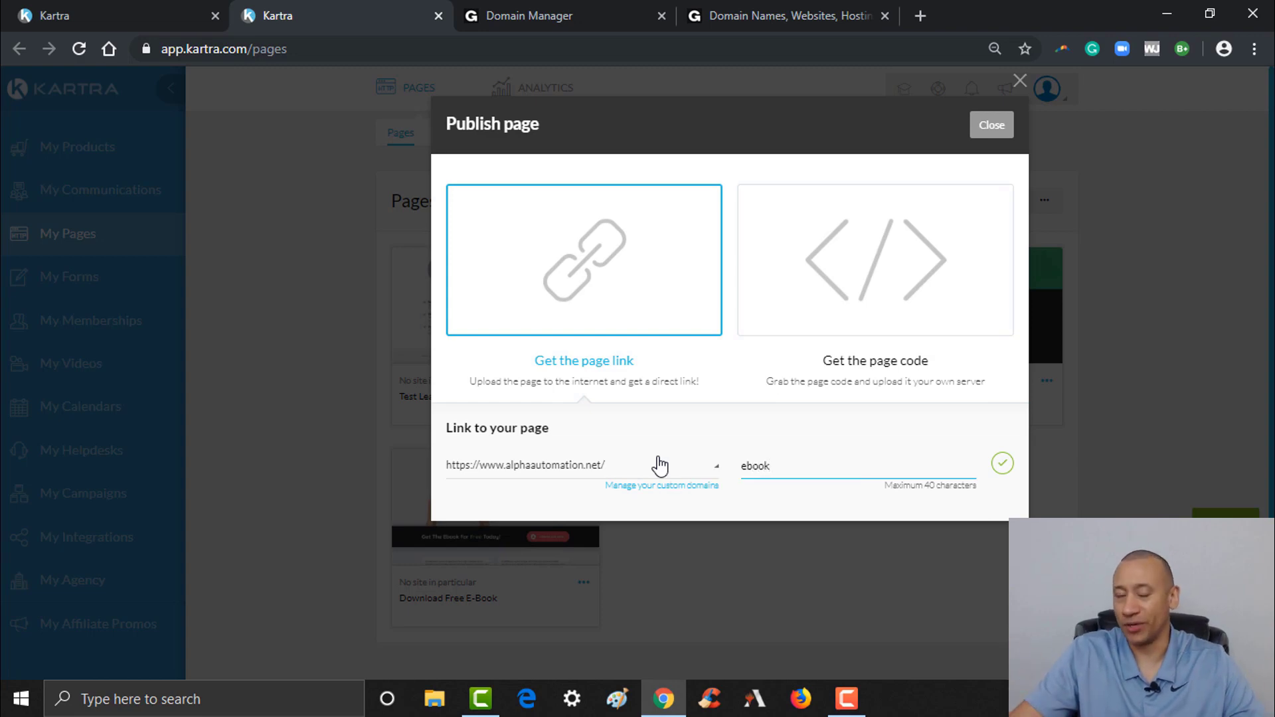
{"action": "left_click", "coordinate": [1003, 465]}
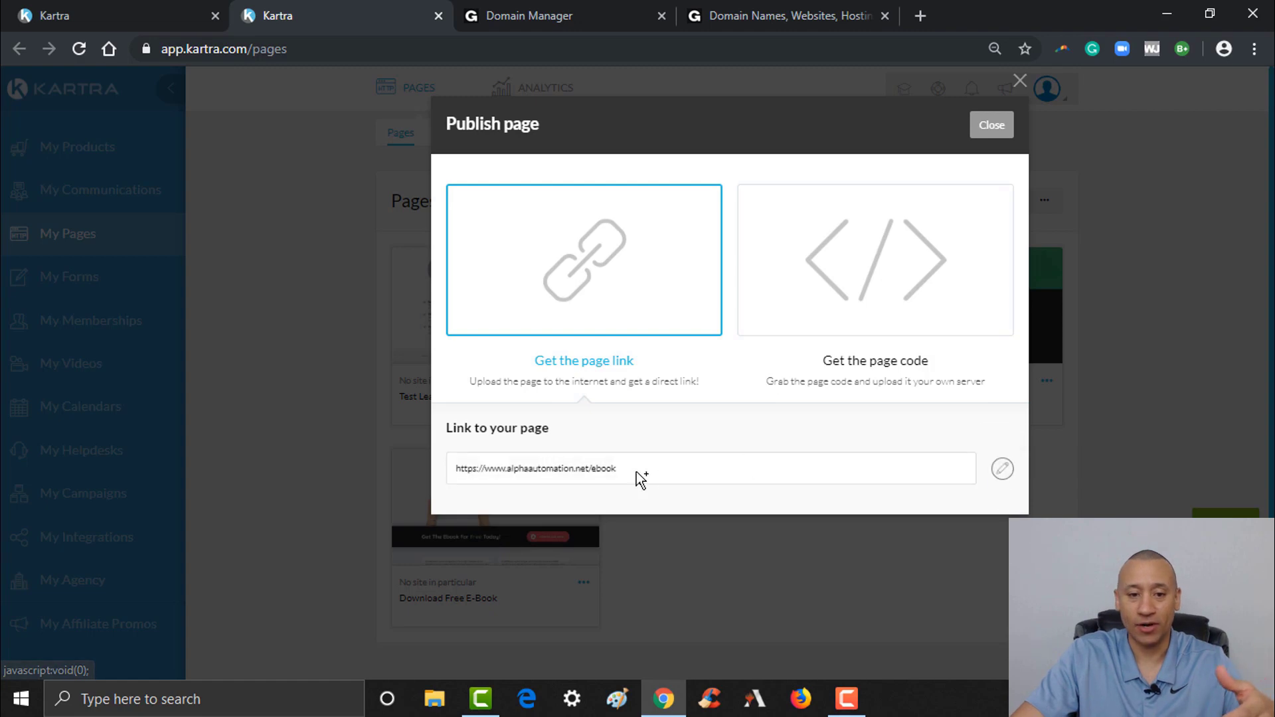
Review the saved custom domain link and the editable ending of the page URL
{"action": "left_click_drag", "start_coordinate": [706, 468], "coordinate": [559, 469]}
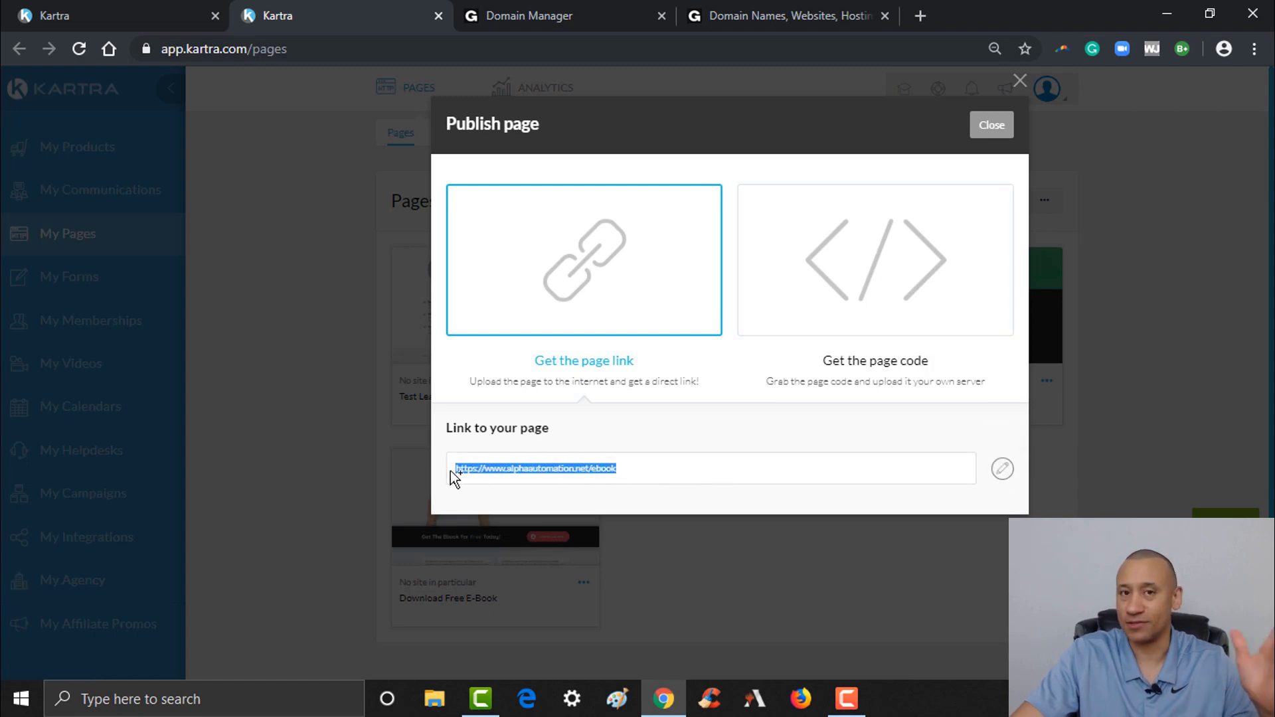
{"action": "left_click", "coordinate": [693, 424]}
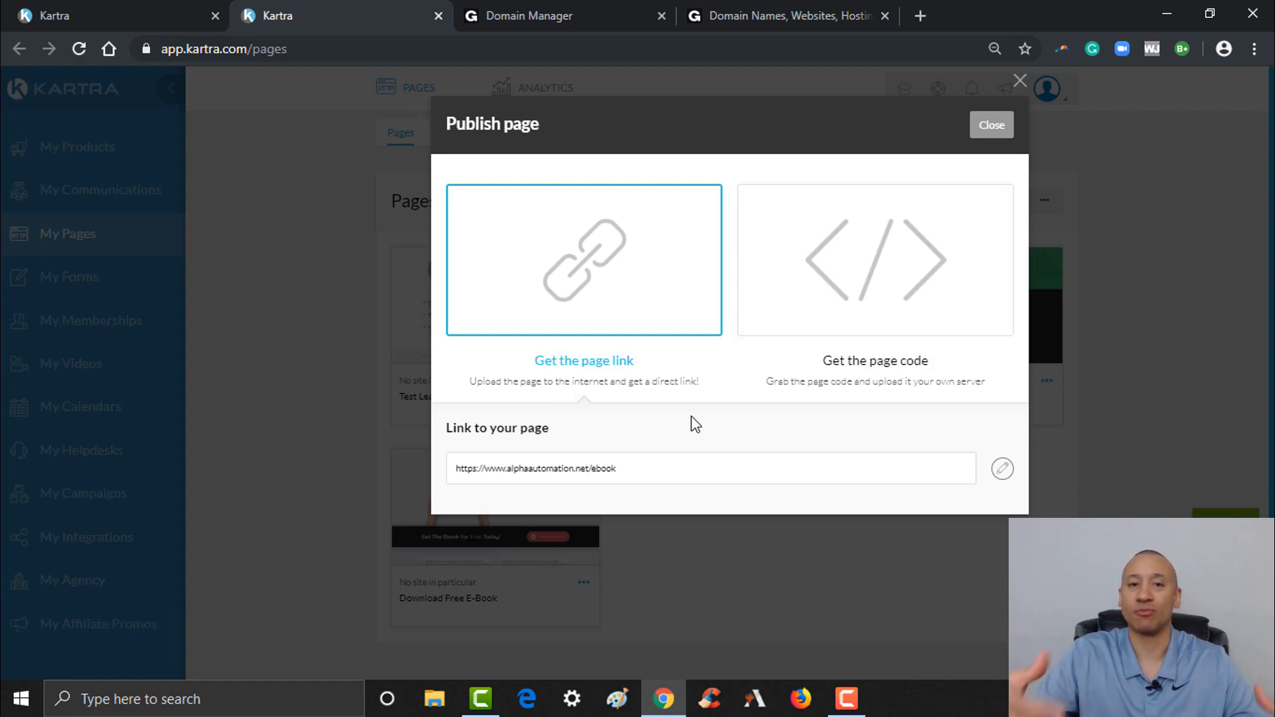
{"action": "left_click", "coordinate": [773, 458]}
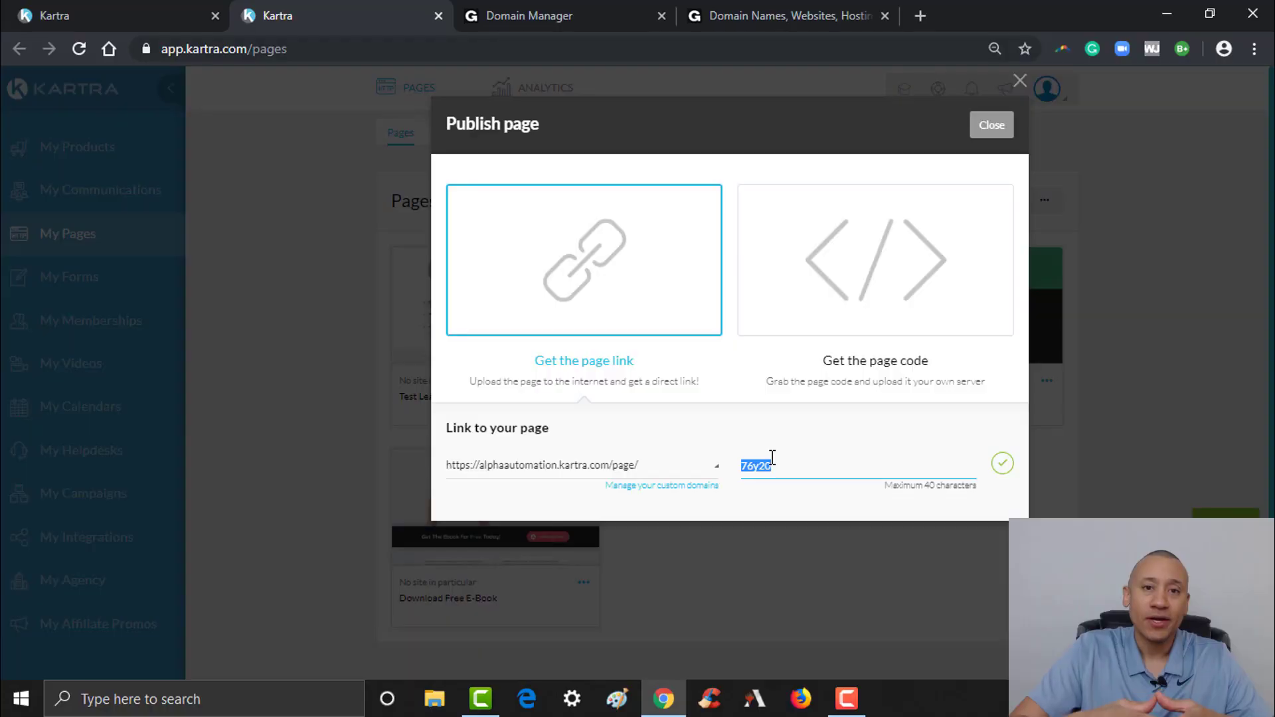